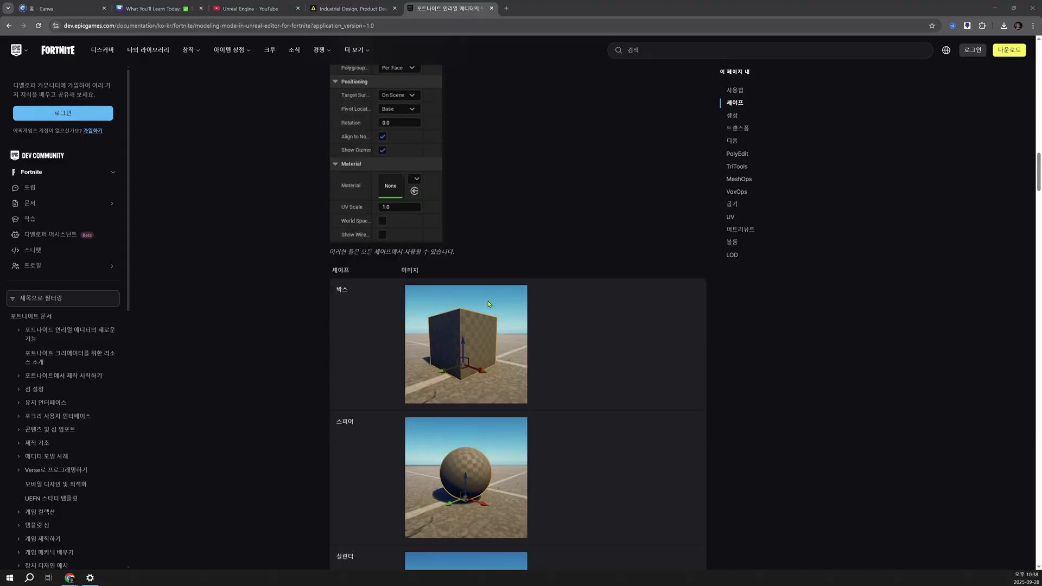
Scroll the Fortnite modeling mode docs past the shape and deform sections to Subdivide and TriTools.
{"action": "scroll", "coordinate": [291, 326], "scroll_direction": "down", "scroll_amount": 5}
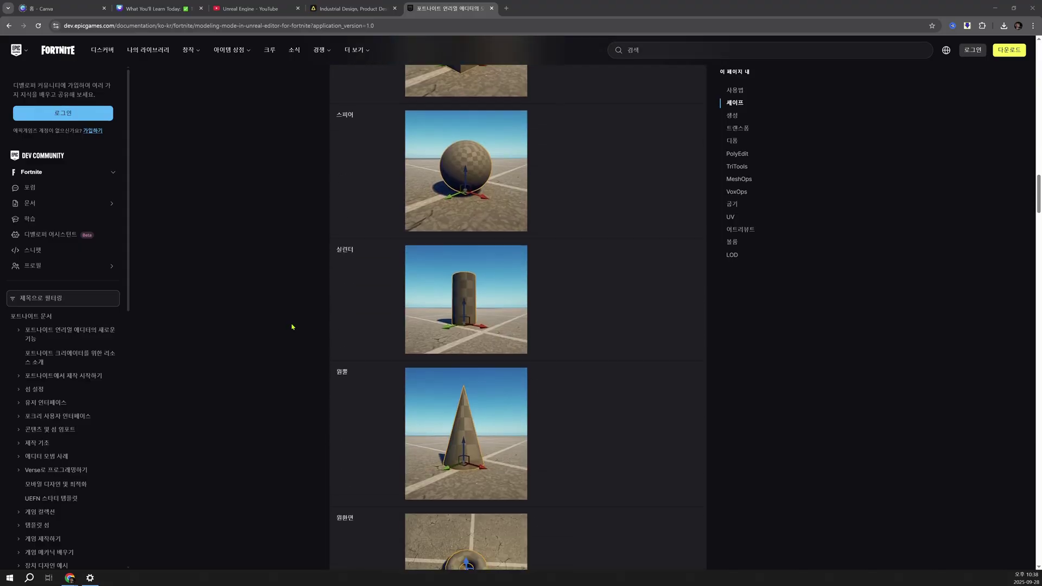
{"action": "scroll", "coordinate": [291, 326], "scroll_direction": "down", "scroll_amount": 5}
{"action": "scroll", "coordinate": [291, 327], "scroll_direction": "down", "scroll_amount": 5}
{"action": "scroll", "coordinate": [292, 326], "scroll_direction": "down", "scroll_amount": 5}
{"action": "scroll", "coordinate": [291, 326], "scroll_direction": "down", "scroll_amount": 5}
{"action": "scroll", "coordinate": [292, 326], "scroll_direction": "down", "scroll_amount": 5}
{"action": "scroll", "coordinate": [292, 326], "scroll_direction": "down", "scroll_amount": 5}
{"action": "scroll", "coordinate": [292, 326], "scroll_direction": "down", "scroll_amount": 5}
{"action": "scroll", "coordinate": [291, 326], "scroll_direction": "down", "scroll_amount": 5}
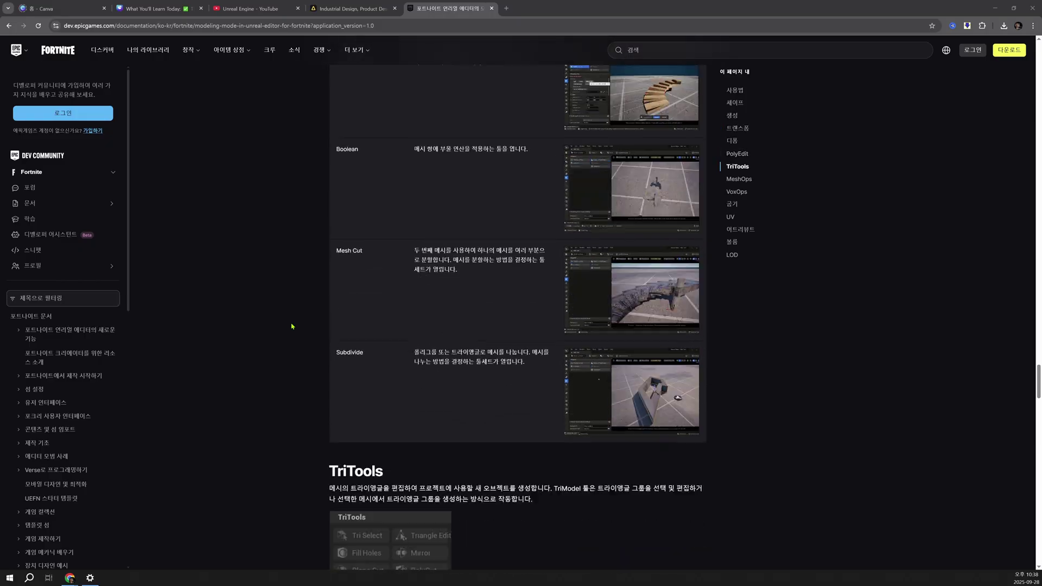
{"action": "scroll", "coordinate": [292, 327], "scroll_direction": "down", "scroll_amount": 5}
{"action": "scroll", "coordinate": [291, 326], "scroll_direction": "down", "scroll_amount": 5}
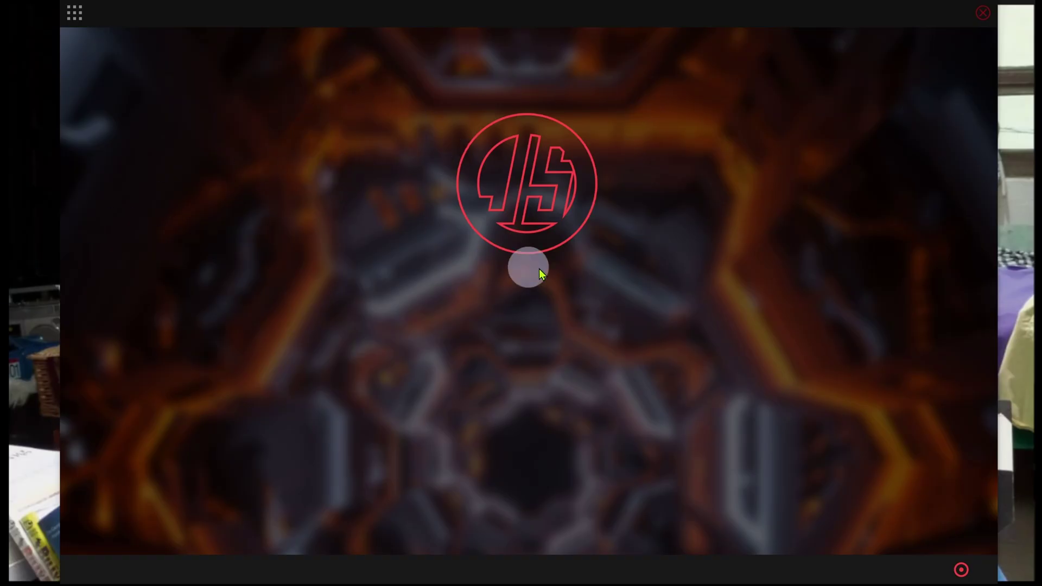
Generate a JSplacement: Classic map at 1340 iterations, then switch to the JSplacement 2 generator.
{"action": "left_click", "coordinate": [74, 14]}
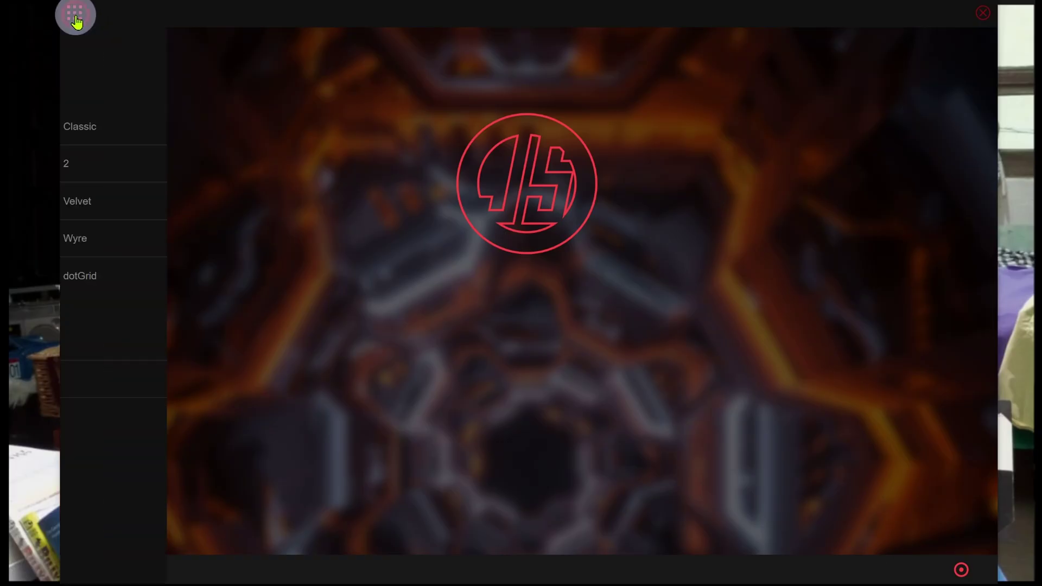
{"action": "left_click", "coordinate": [140, 128]}
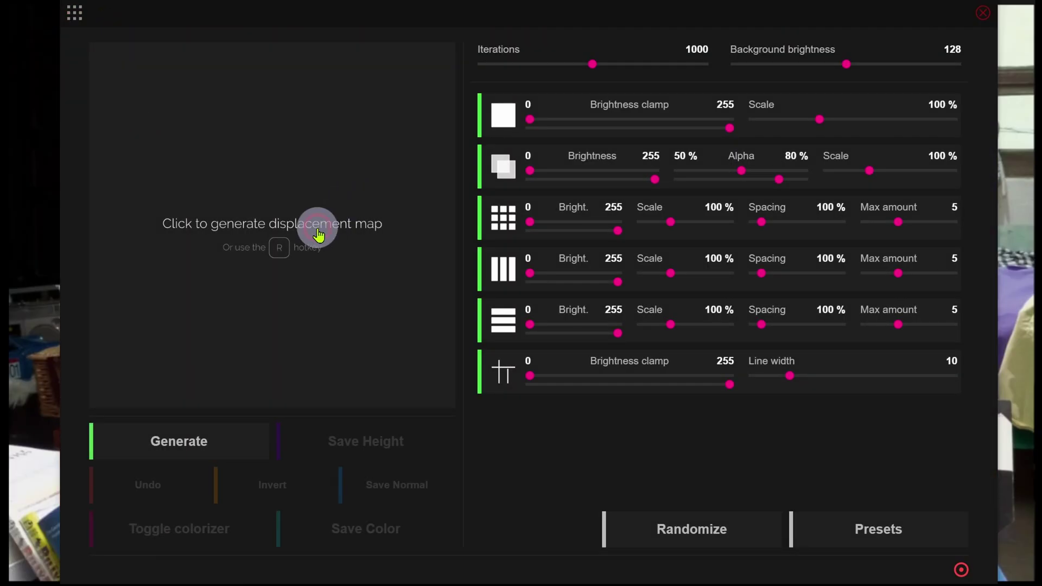
{"action": "left_click", "coordinate": [319, 235]}
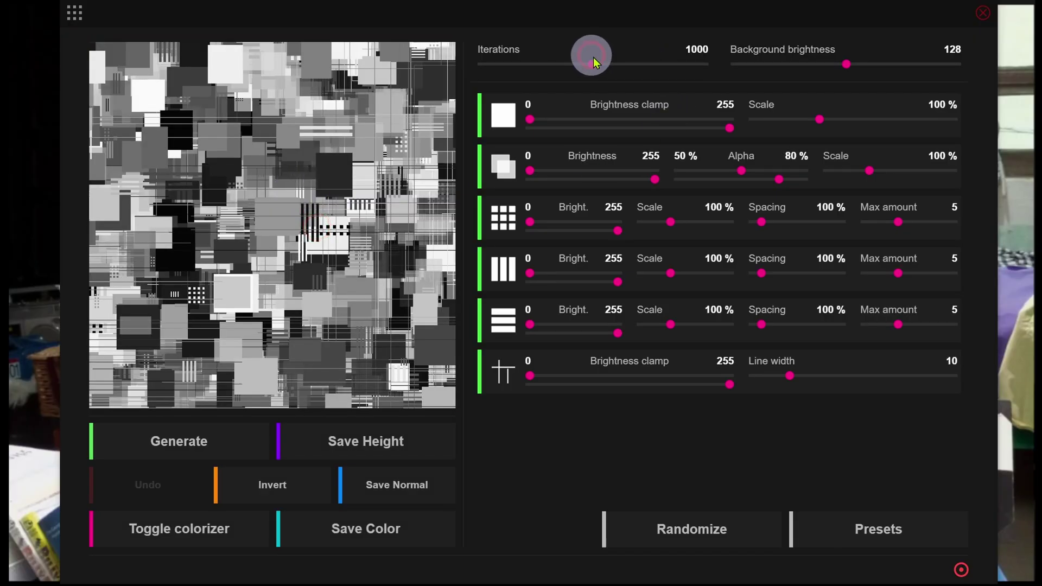
{"action": "left_click_drag", "start_coordinate": [596, 67], "coordinate": [628, 64]}
{"action": "left_click", "coordinate": [377, 205]}
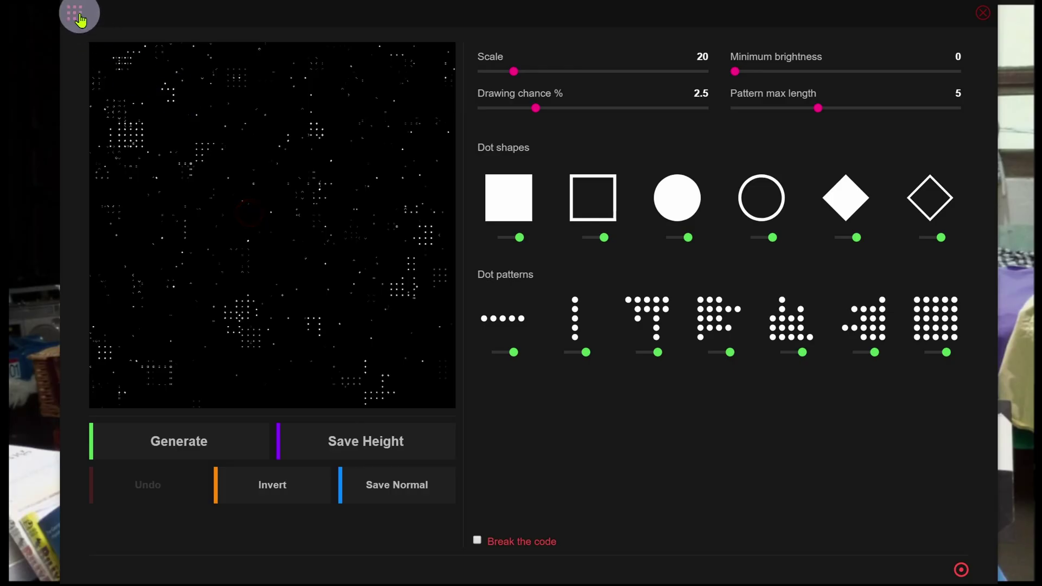
{"action": "left_click", "coordinate": [75, 13]}
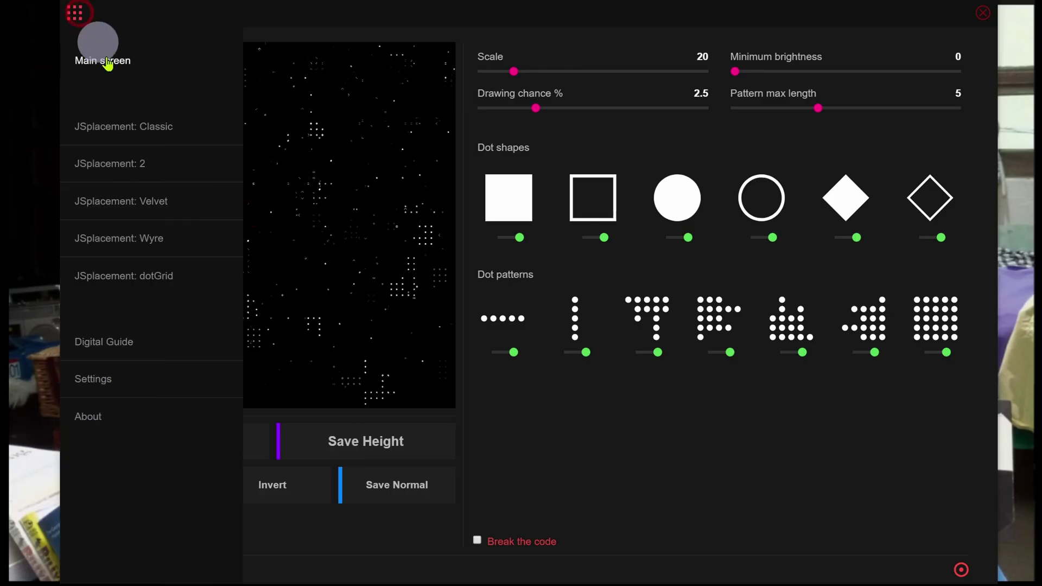
{"action": "left_click", "coordinate": [136, 163]}
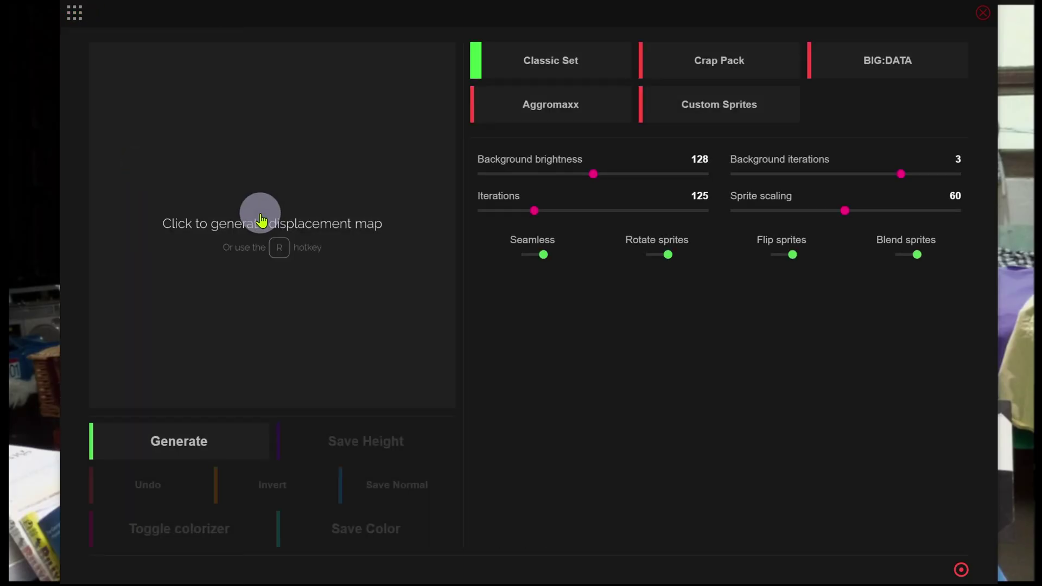
Generate a circuit-board style map from the Crap Pack sprite set.
{"action": "left_click", "coordinate": [261, 219]}
{"action": "left_click", "coordinate": [731, 71]}
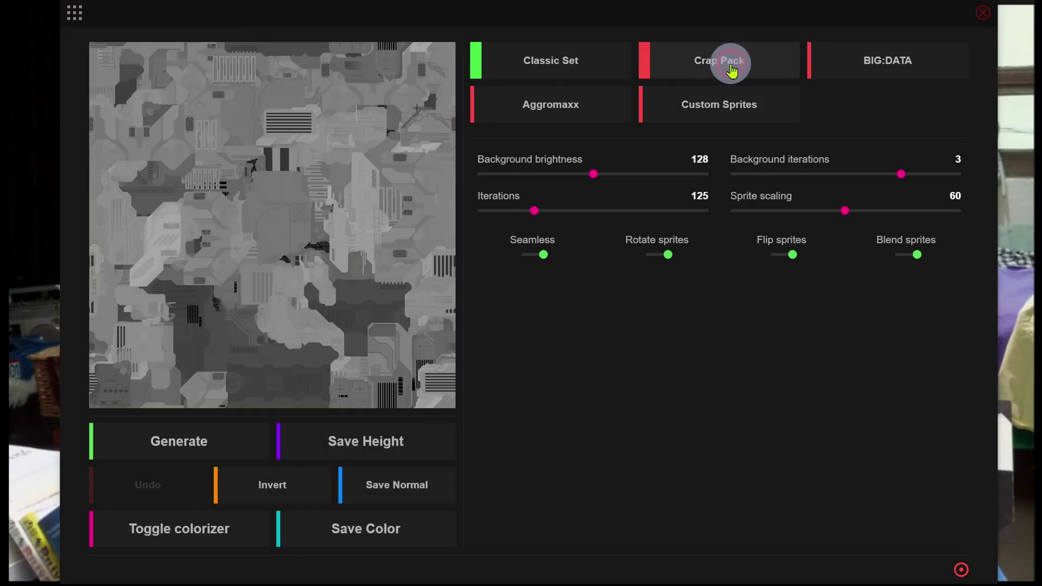
{"action": "left_click", "coordinate": [368, 235]}
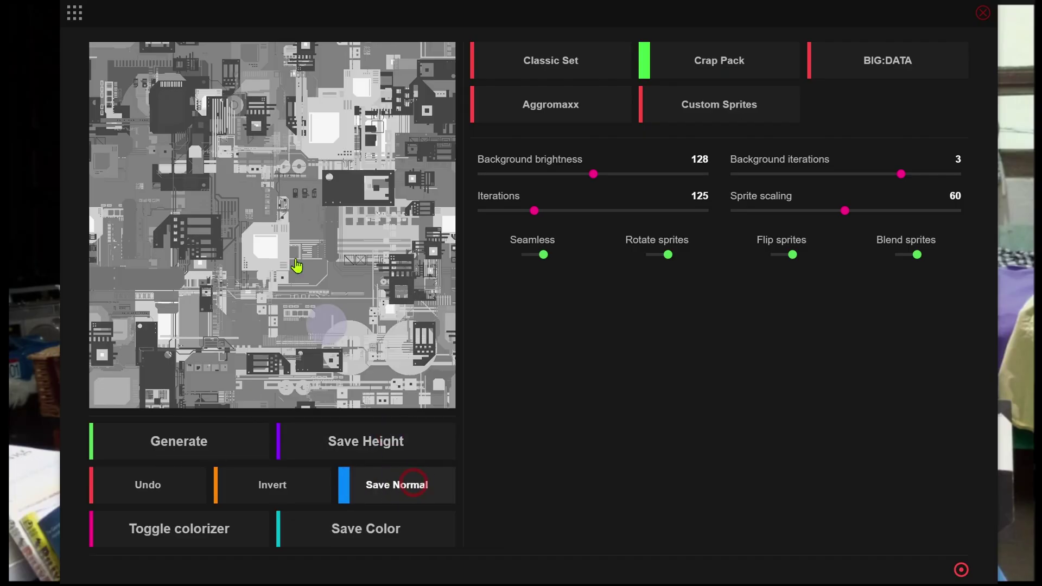
Tint the map with a dark red colorizer palette and save the colour map.
{"action": "left_click", "coordinate": [207, 536]}
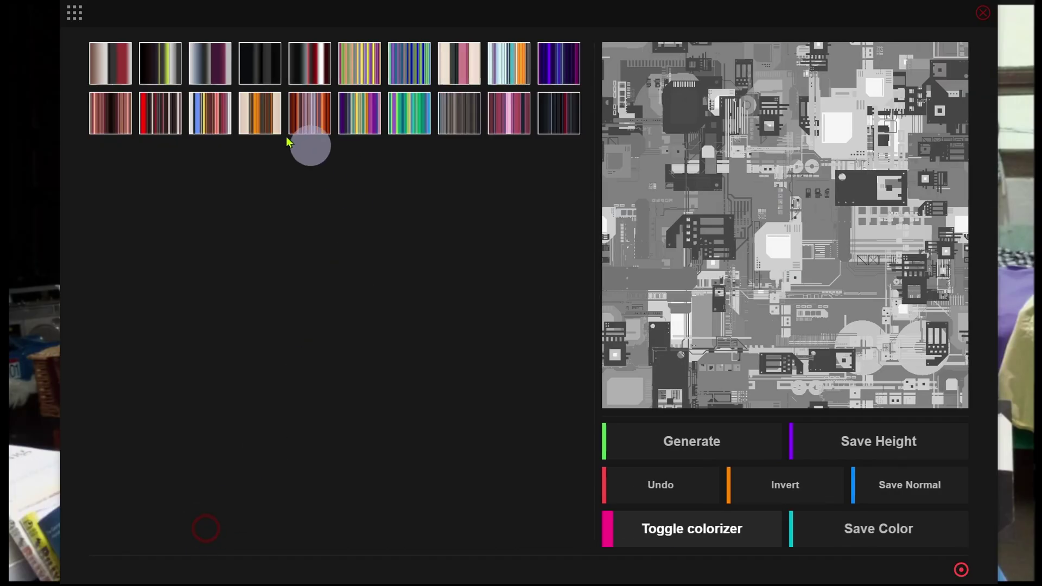
{"action": "left_click", "coordinate": [153, 116]}
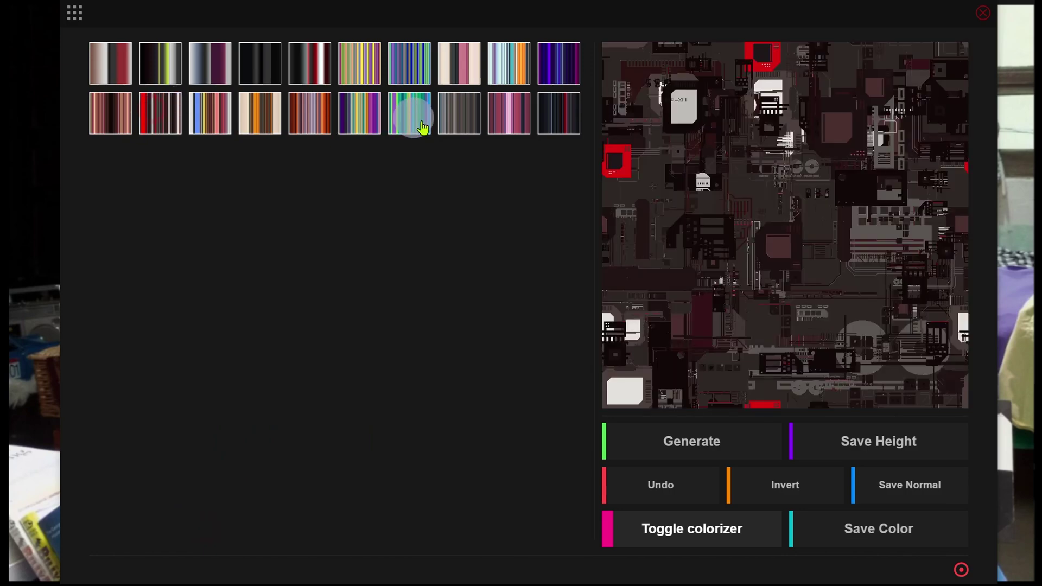
{"action": "left_click", "coordinate": [837, 537]}
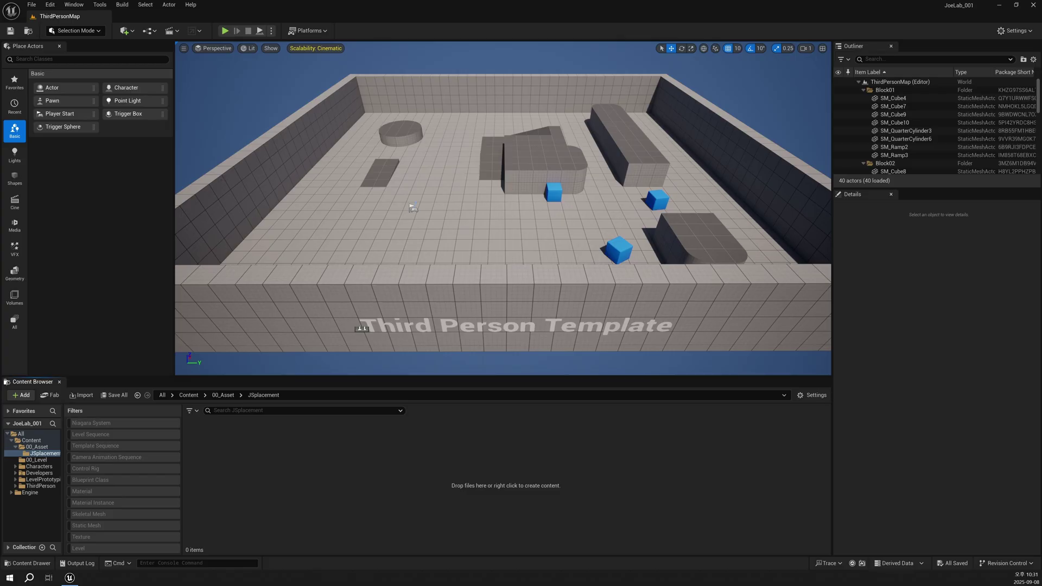
Drag the four PNG maps from the JS_01 folder into the Content Browser's 00_Asset/JSplacement folder.
{"action": "key", "text": "super+e"}
{"action": "left_click_drag", "start_coordinate": [298, 140], "coordinate": [608, 111]}
{"action": "mouse_move", "coordinate": [730, 270]}
{"action": "left_mouse_down"}
{"action": "mouse_move", "coordinate": [518, 206]}
{"action": "mouse_move", "coordinate": [348, 481]}
{"action": "mouse_move", "coordinate": [324, 495]}
{"action": "left_mouse_up"}
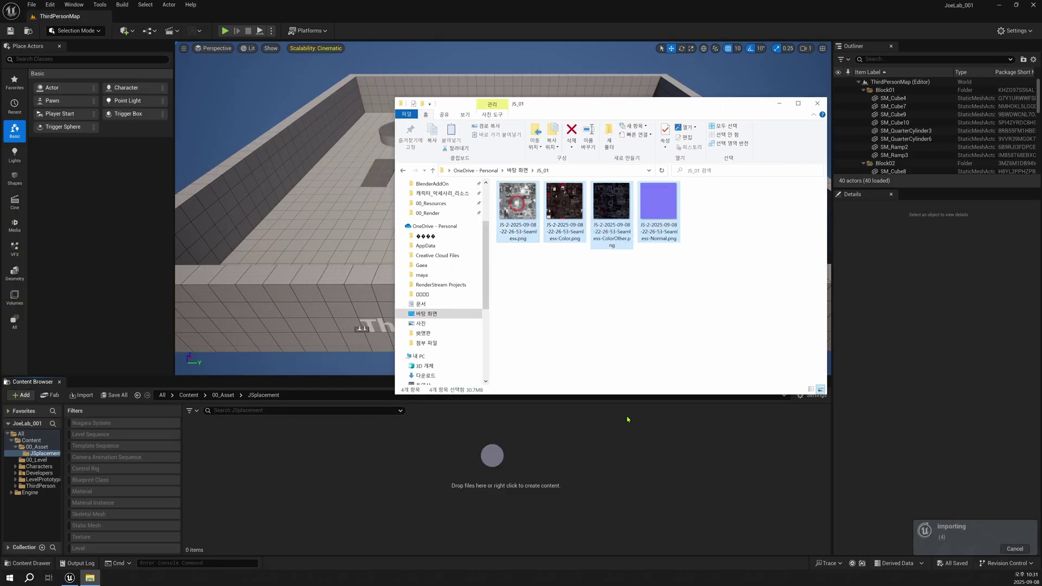
{"action": "left_click", "coordinate": [818, 104]}
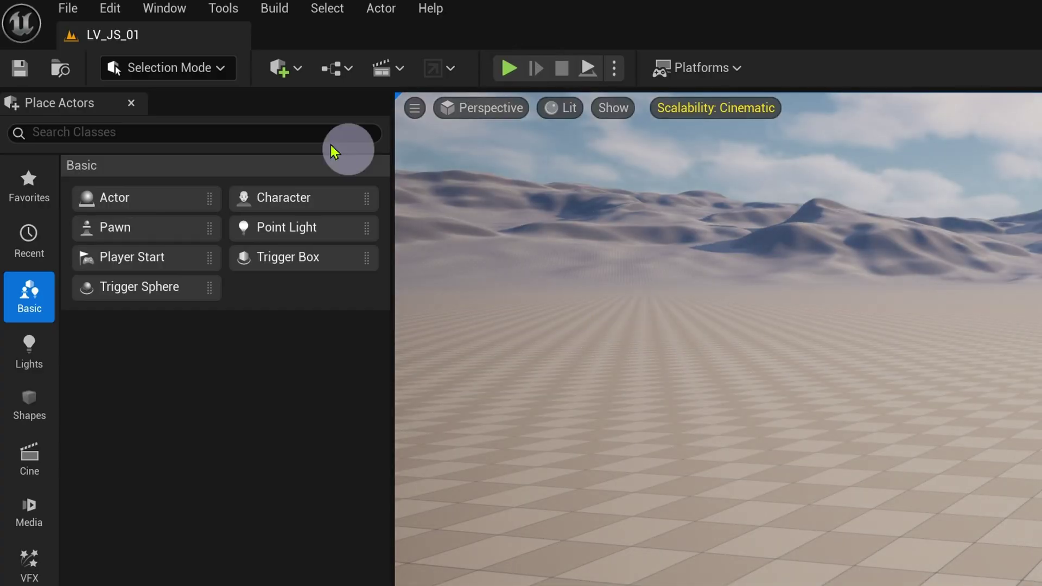
Switch the editor to Modeling mode and start the Create Rectangle tool.
{"action": "left_click", "coordinate": [193, 75]}
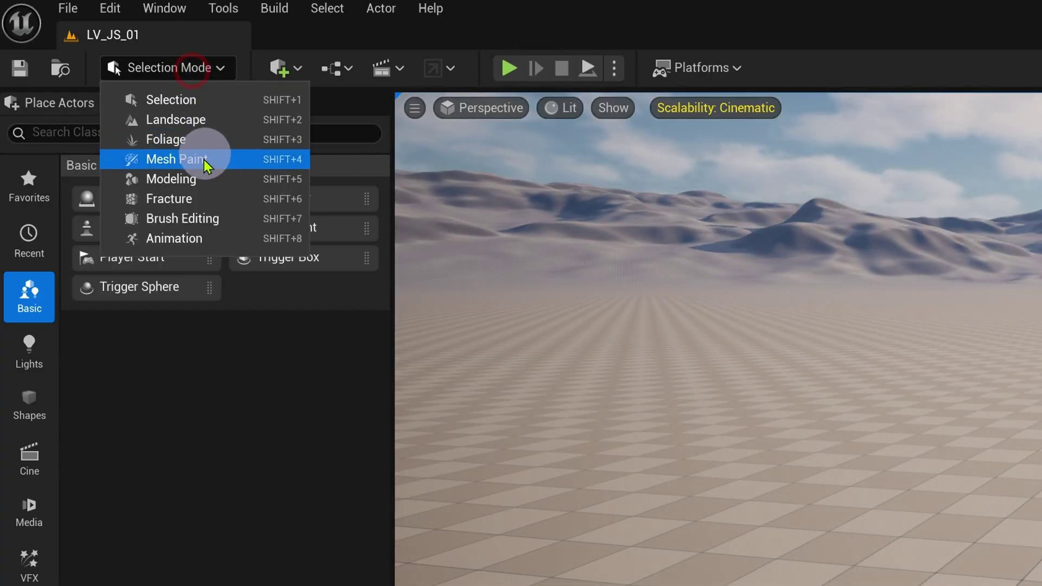
{"action": "left_click", "coordinate": [196, 175]}
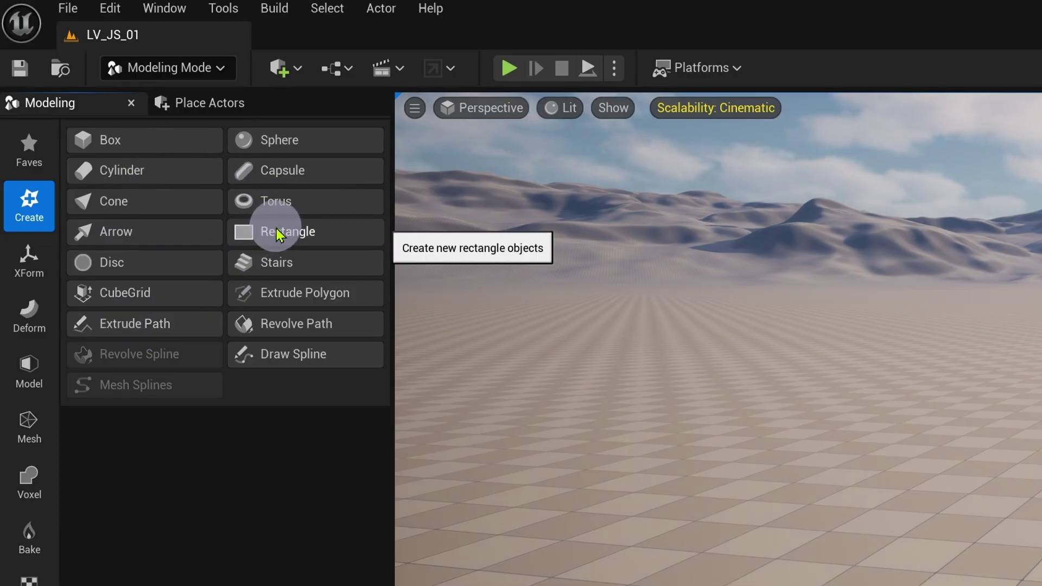
{"action": "left_click", "coordinate": [274, 231]}
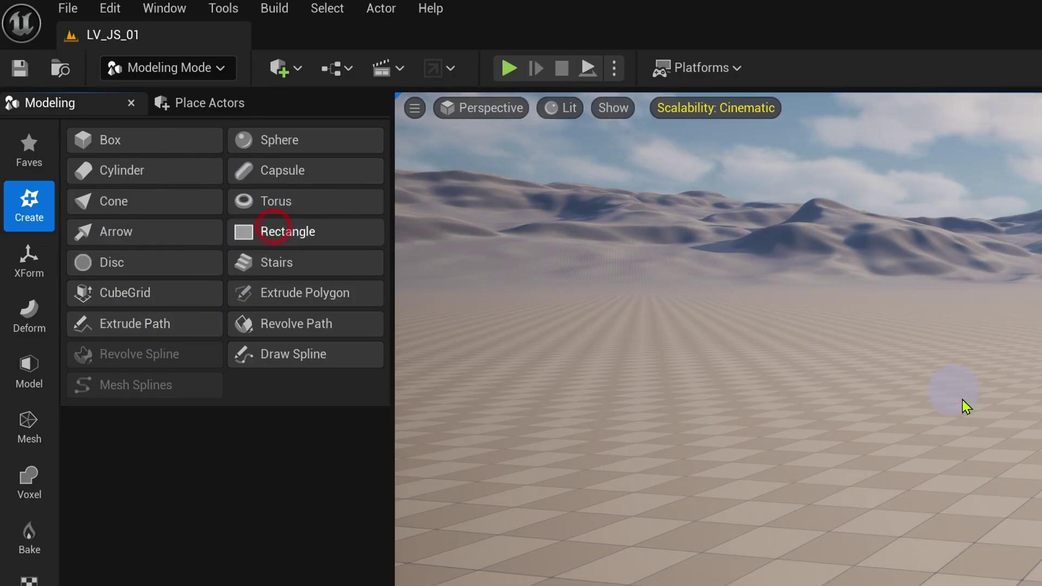
{"action": "left_click", "coordinate": [292, 235]}
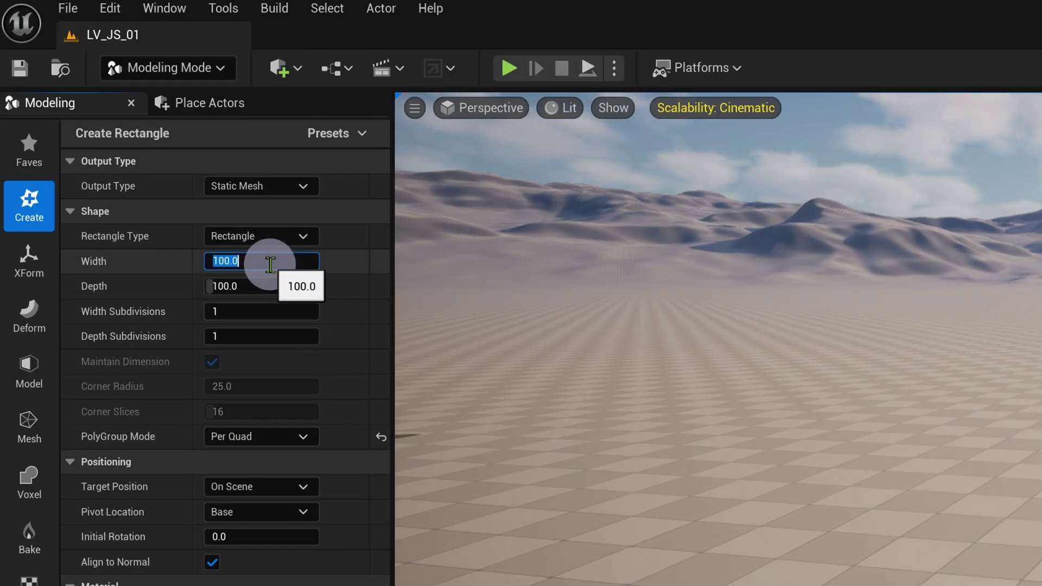
Restart the rectangle at 10000 × 10000 with 100 width and depth subdivisions, viewed in Wireframe.
{"action": "key", "text": "Escape"}
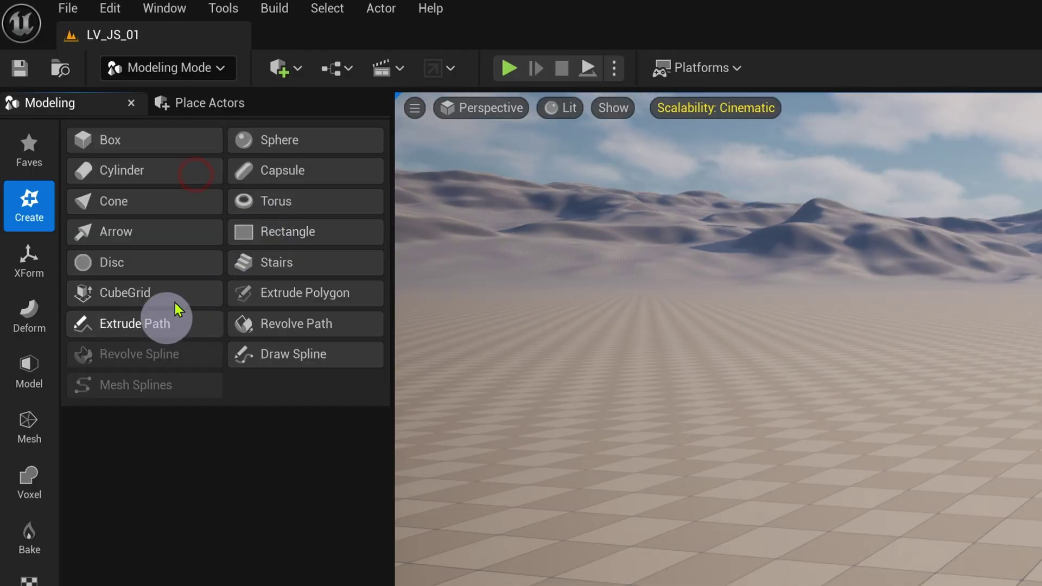
{"action": "left_click", "coordinate": [275, 233]}
{"action": "type", "text": "100.0+100"}
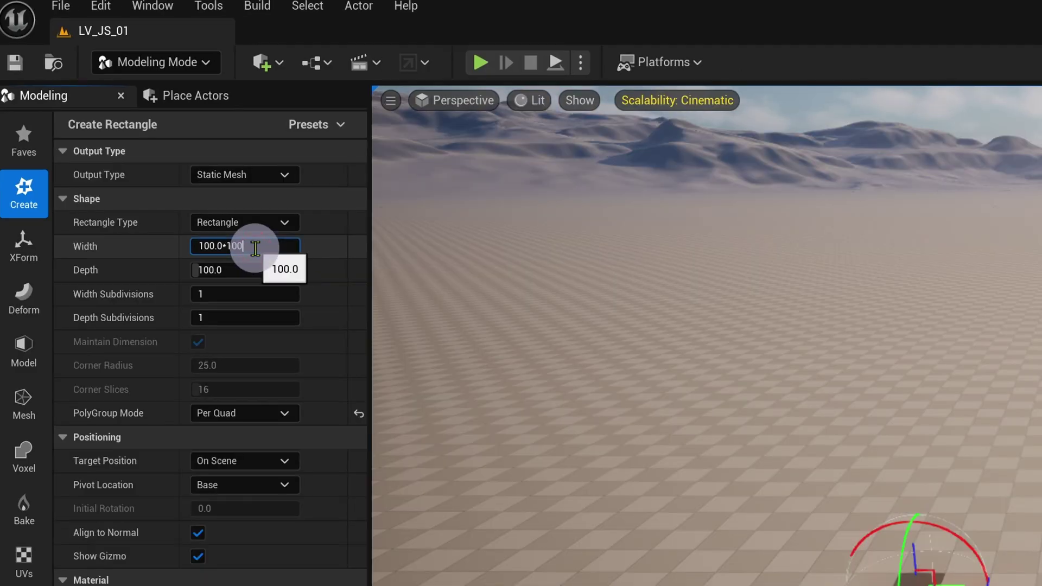
{"action": "key", "text": "Tab"}
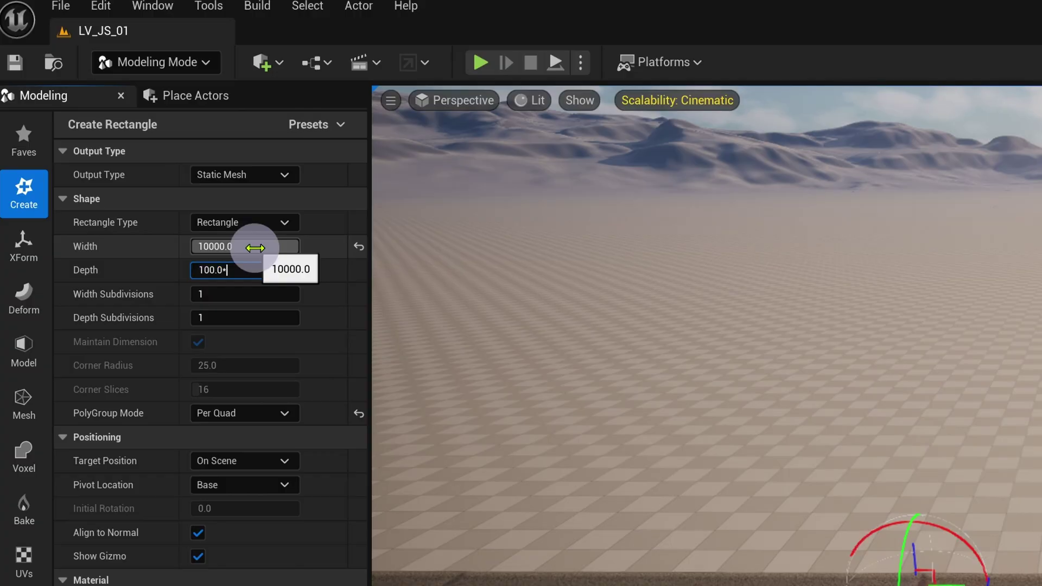
{"action": "key", "text": "Return"}
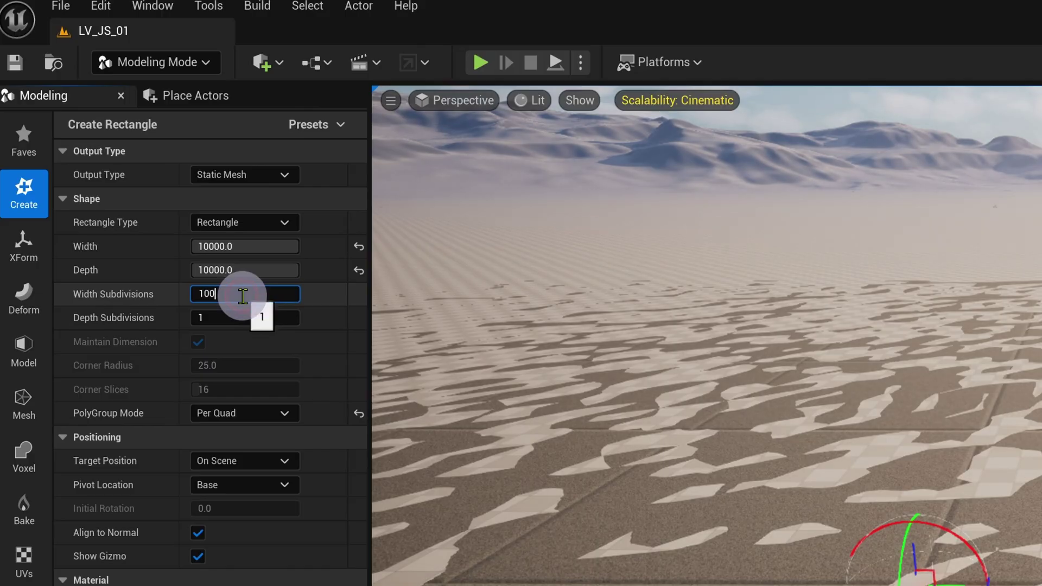
{"action": "key", "text": "Tab"}
{"action": "key", "text": "Return"}
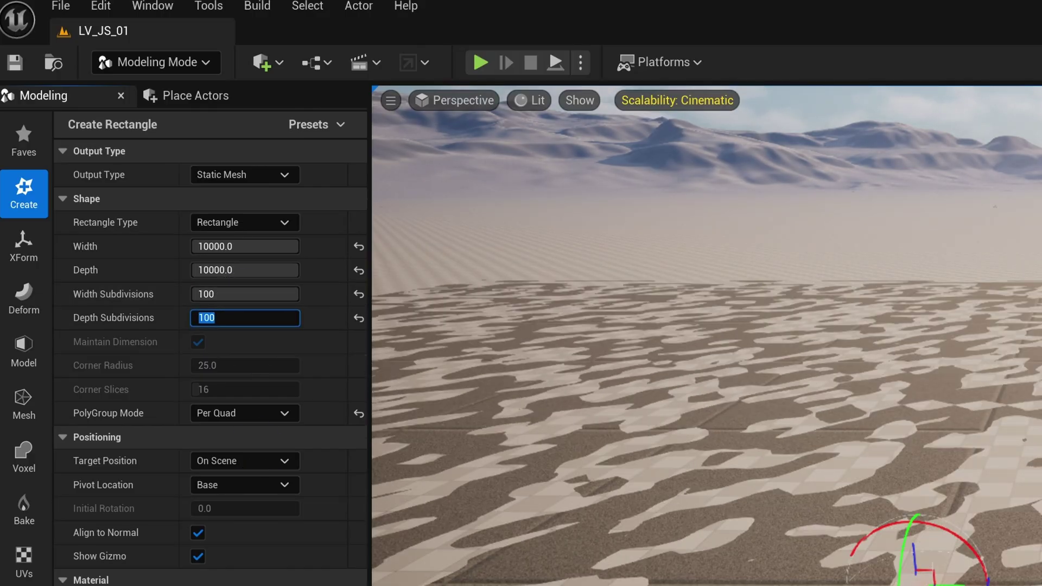
{"action": "left_click", "coordinate": [530, 100]}
{"action": "left_click", "coordinate": [533, 207]}
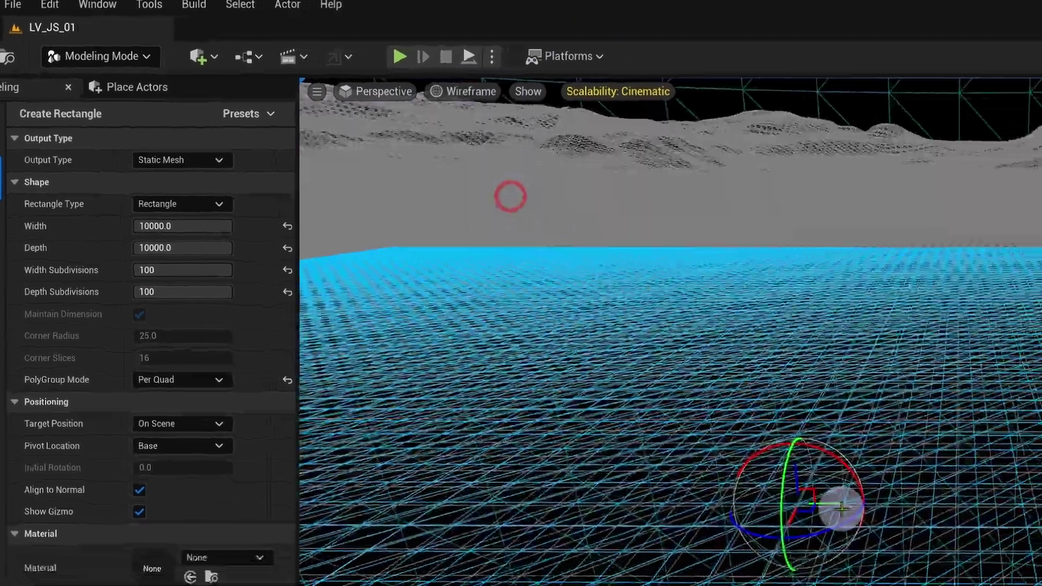
Accept the 10000 × 10000 rectangle as a Rectangle actor and switch the viewport back to Lit.
{"action": "scroll", "coordinate": [840, 467], "scroll_direction": "down", "scroll_amount": 10}
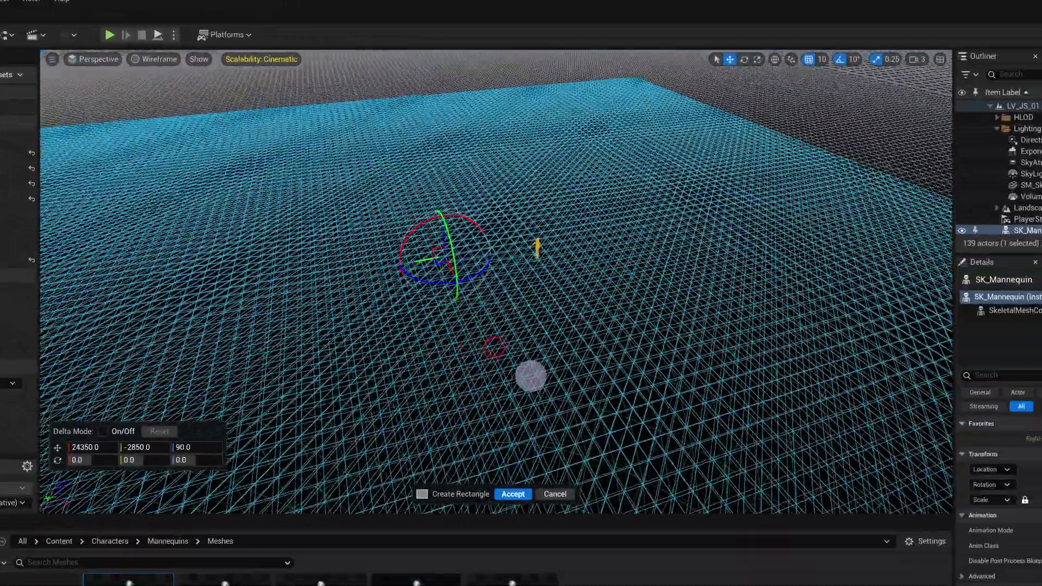
{"action": "left_click_drag", "start_coordinate": [530, 375], "coordinate": [493, 346]}
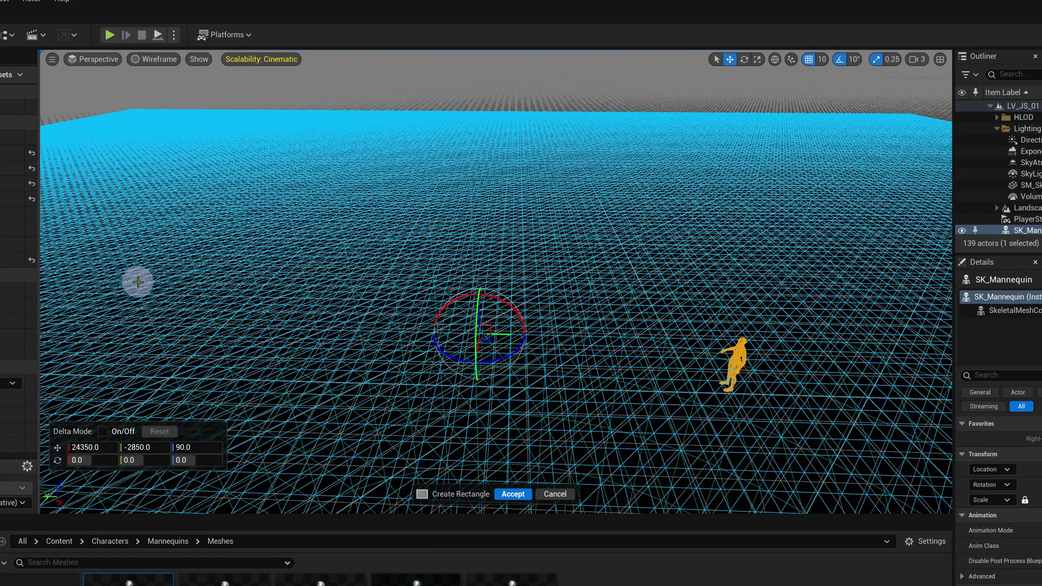
{"action": "left_click", "coordinate": [516, 494]}
{"action": "left_click", "coordinate": [153, 64]}
{"action": "left_click", "coordinate": [181, 99]}
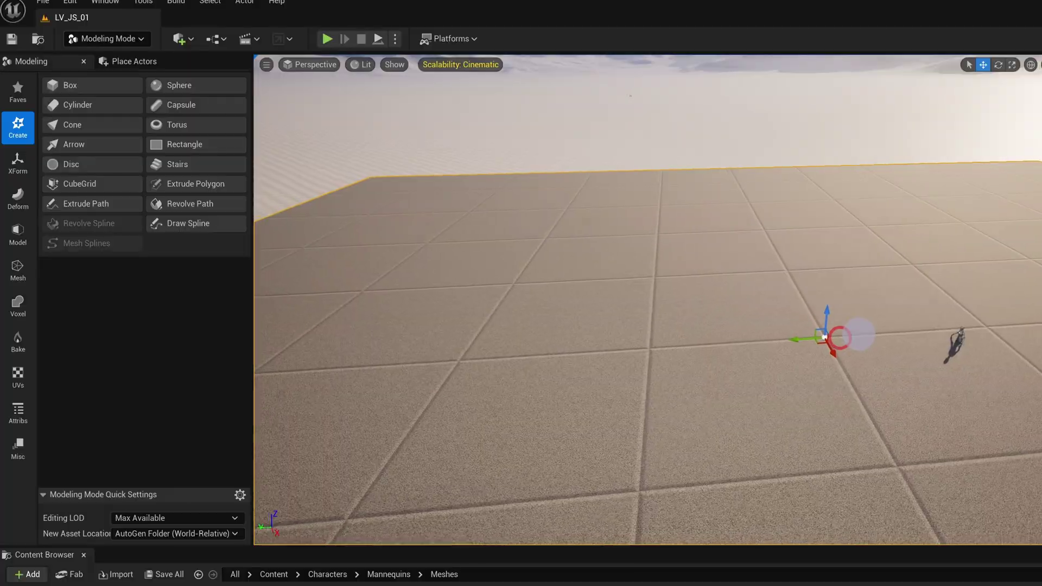
{"action": "left_click_drag", "start_coordinate": [841, 338], "coordinate": [738, 352]}
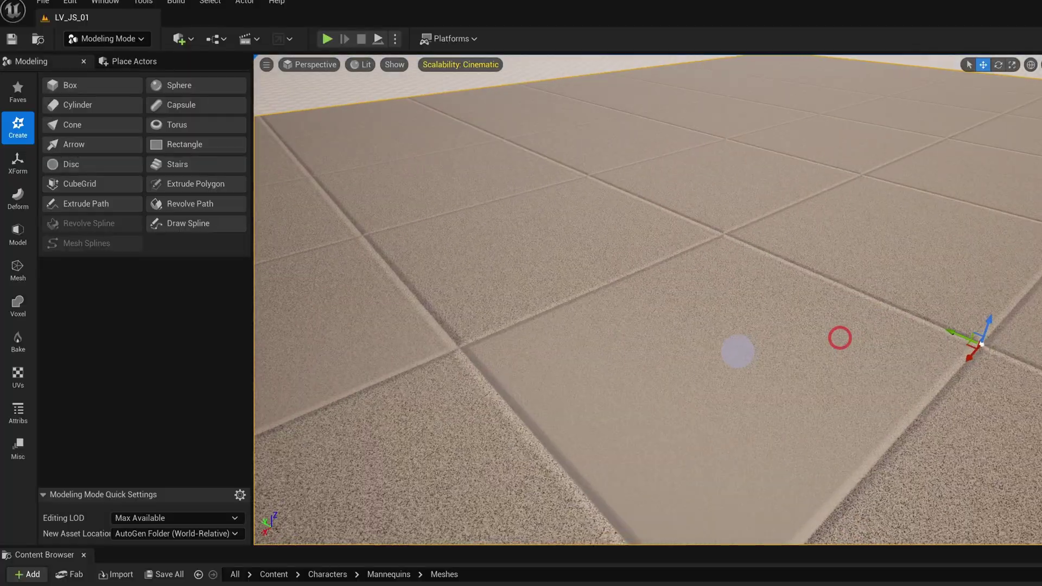
Start the Deform > Displace tool on the rectangle with Displacement Type set to Texture2D Map.
{"action": "left_click_drag", "start_coordinate": [738, 352], "coordinate": [841, 338]}
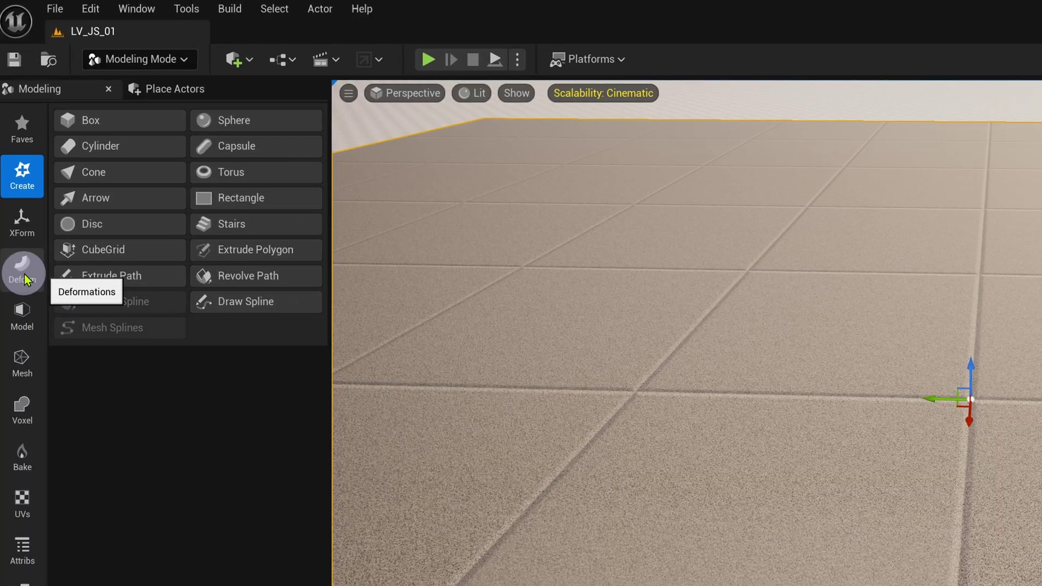
{"action": "left_click", "coordinate": [22, 270]}
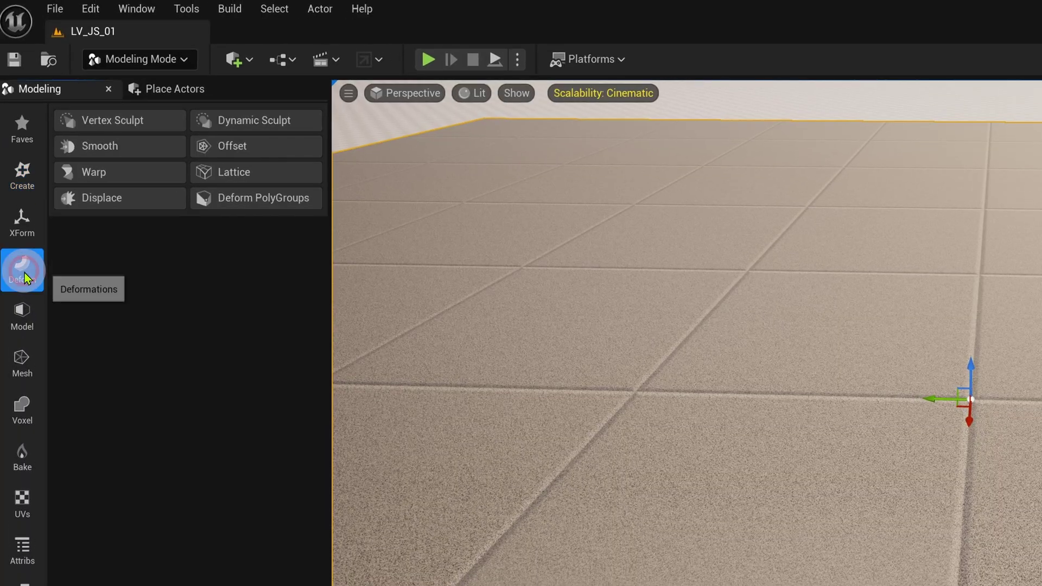
{"action": "left_click", "coordinate": [101, 199]}
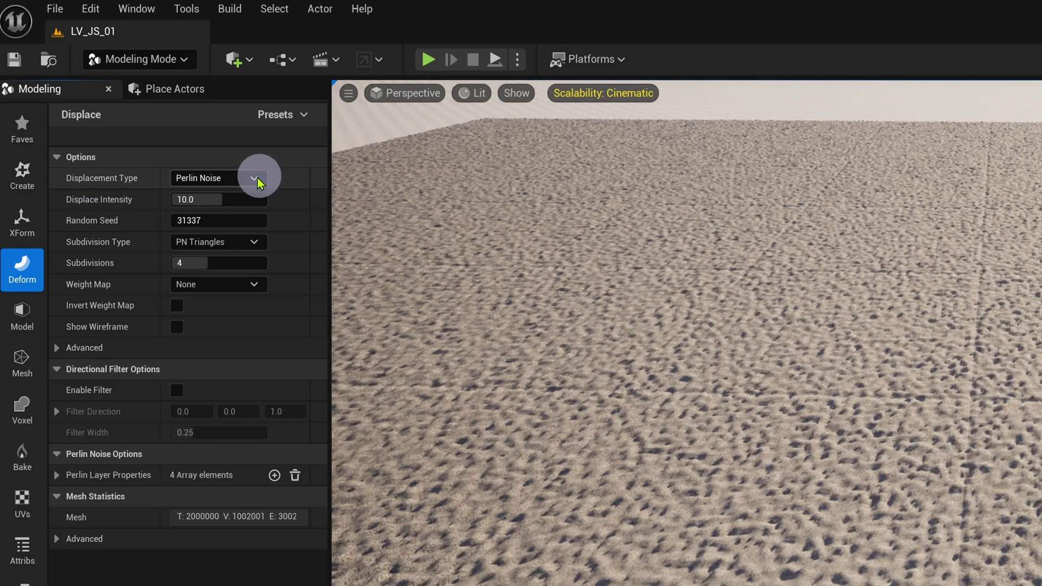
{"action": "left_click", "coordinate": [216, 180]}
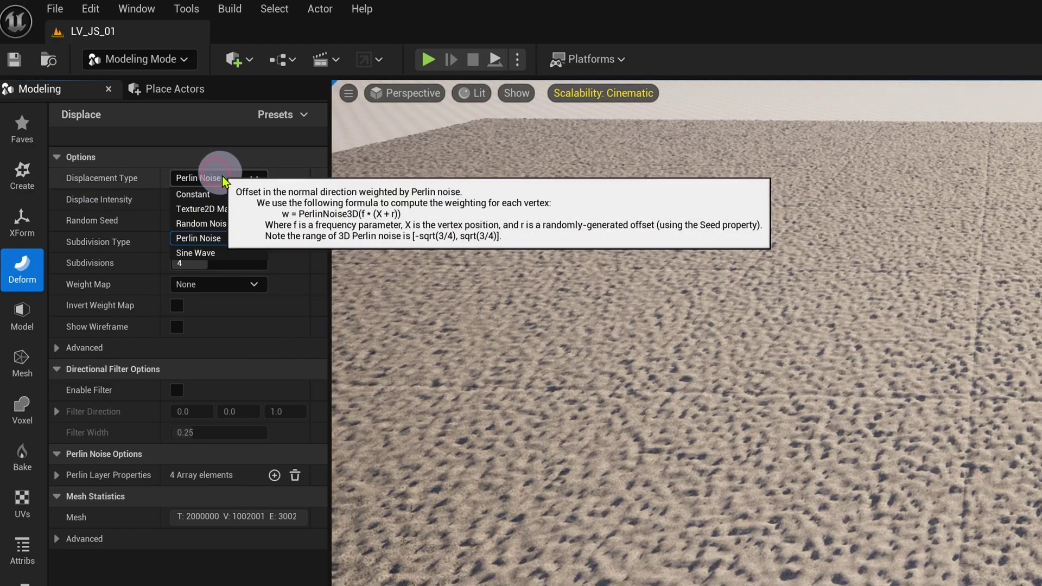
{"action": "left_click", "coordinate": [224, 205]}
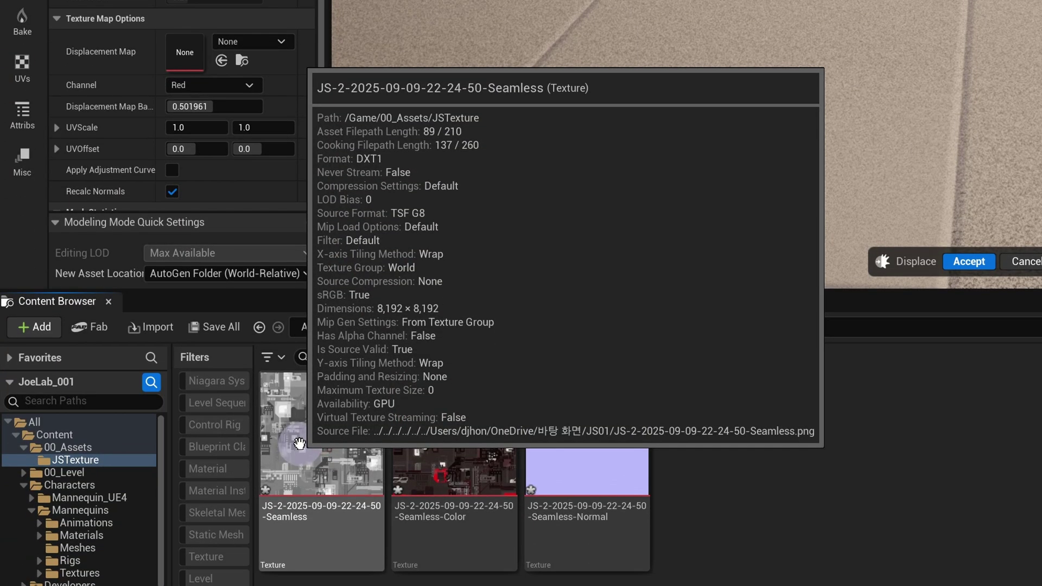
{"action": "mouse_move", "coordinate": [299, 444]}
{"action": "left_mouse_down"}
{"action": "mouse_move", "coordinate": [193, 58]}
{"action": "mouse_move", "coordinate": [205, 61]}
{"action": "left_mouse_up"}
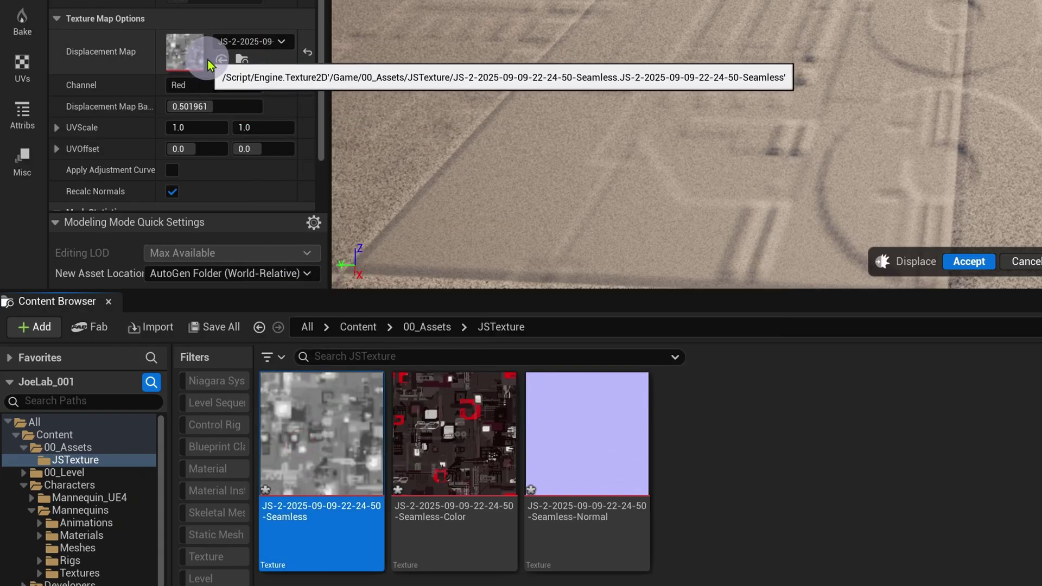
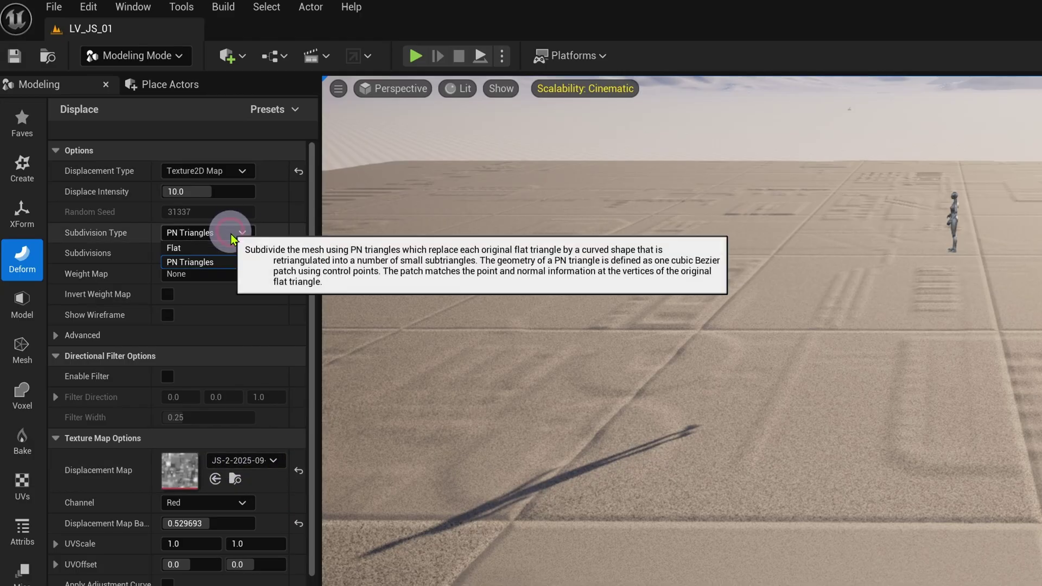
Set the Displace tool to Flat subdivision, going from 8 up to 10 subdivisions.
{"action": "left_click", "coordinate": [217, 248]}
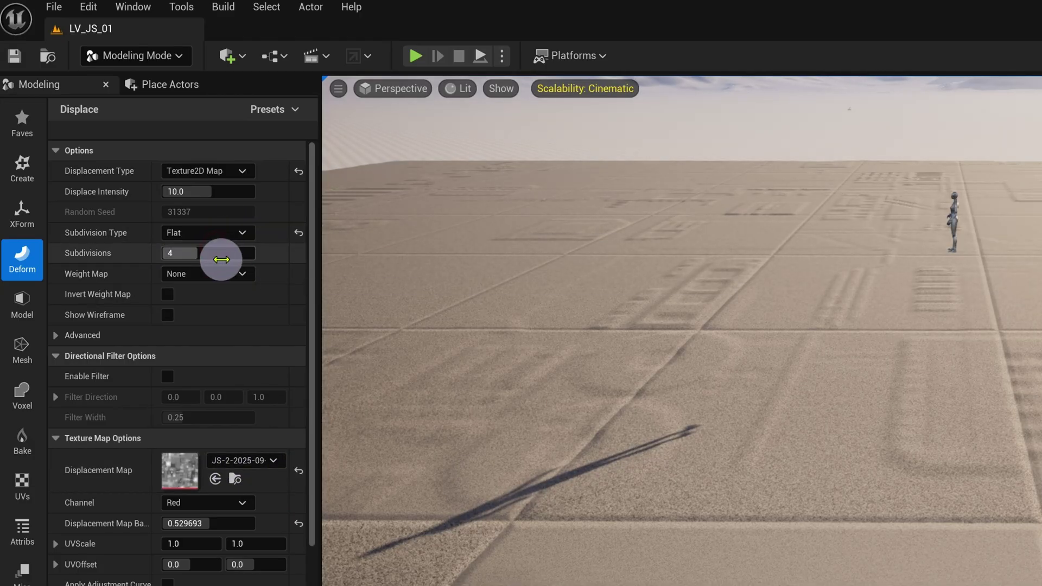
{"action": "type", "text": "8"}
{"action": "key", "text": "Return"}
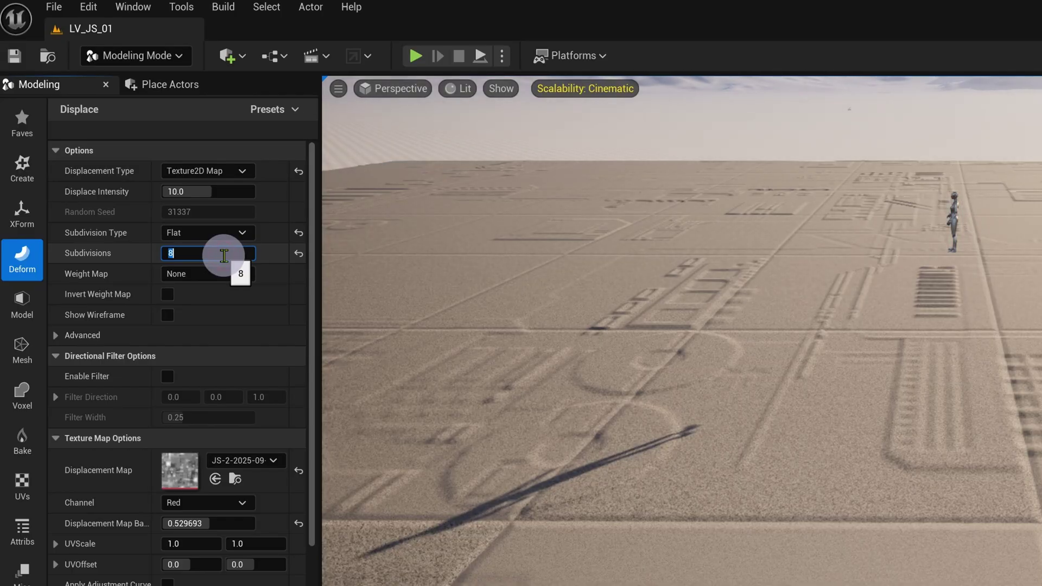
{"action": "type", "text": "0"}
{"action": "key", "text": "Return"}
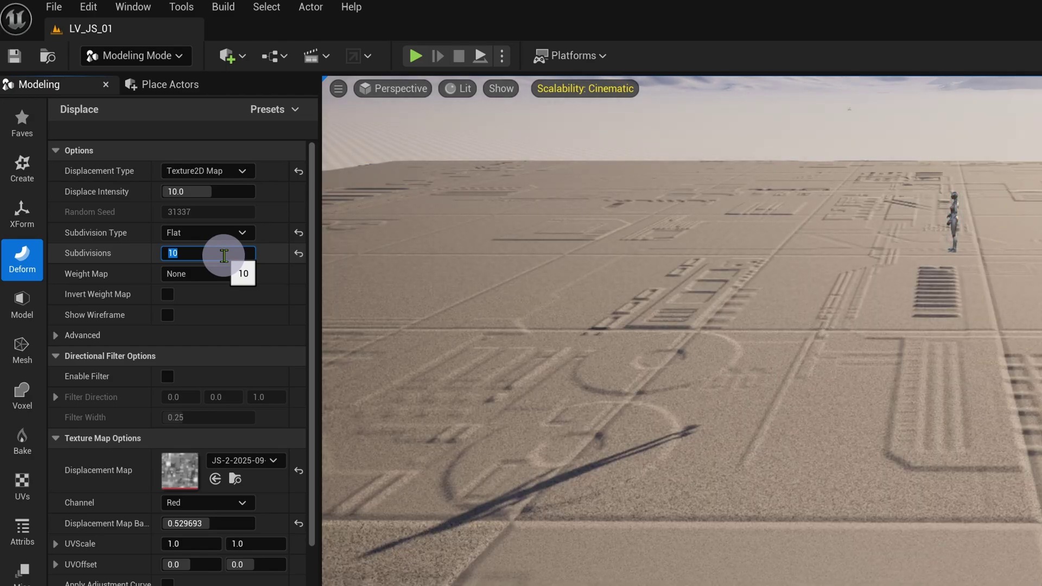
{"action": "left_click_drag", "start_coordinate": [828, 403], "coordinate": [830, 404]}
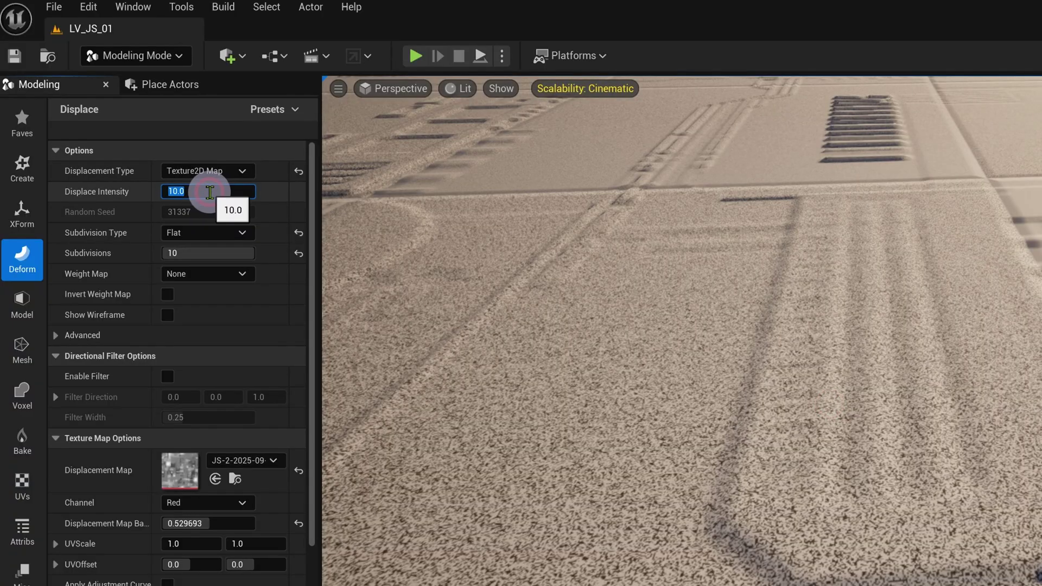
Raise Displace intensity from 100 to 300, inspect the city relief, and accept the tool.
{"action": "left_click", "coordinate": [869, 341]}
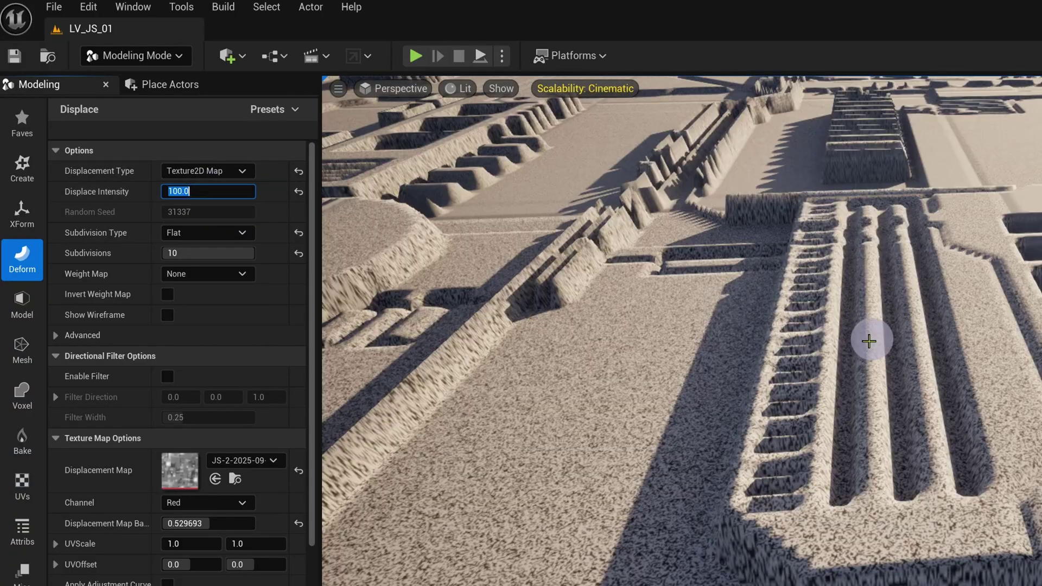
{"action": "right_click_drag", "start_coordinate": [875, 338], "coordinate": [876, 338]}
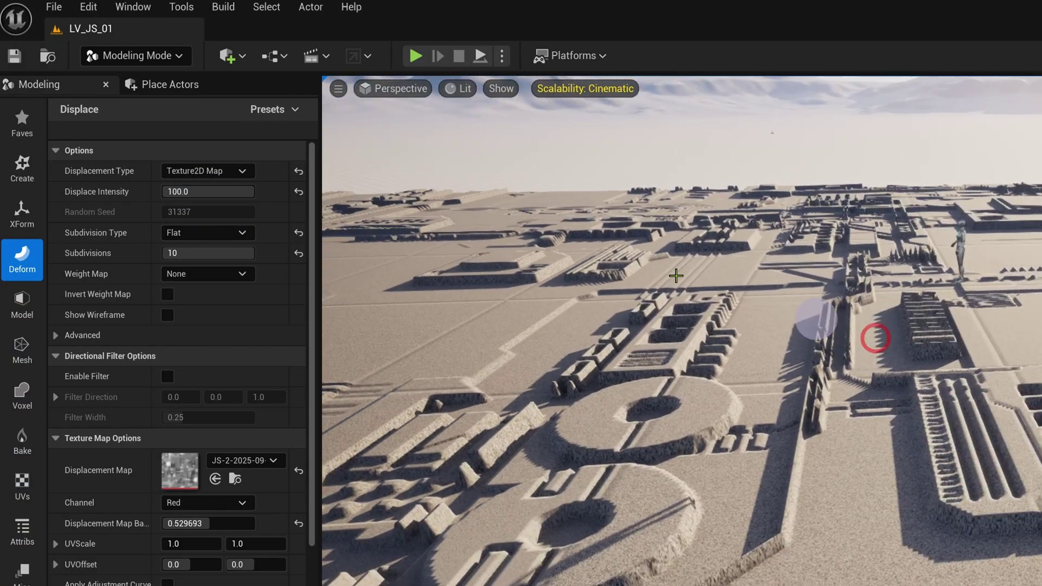
{"action": "left_click", "coordinate": [191, 194]}
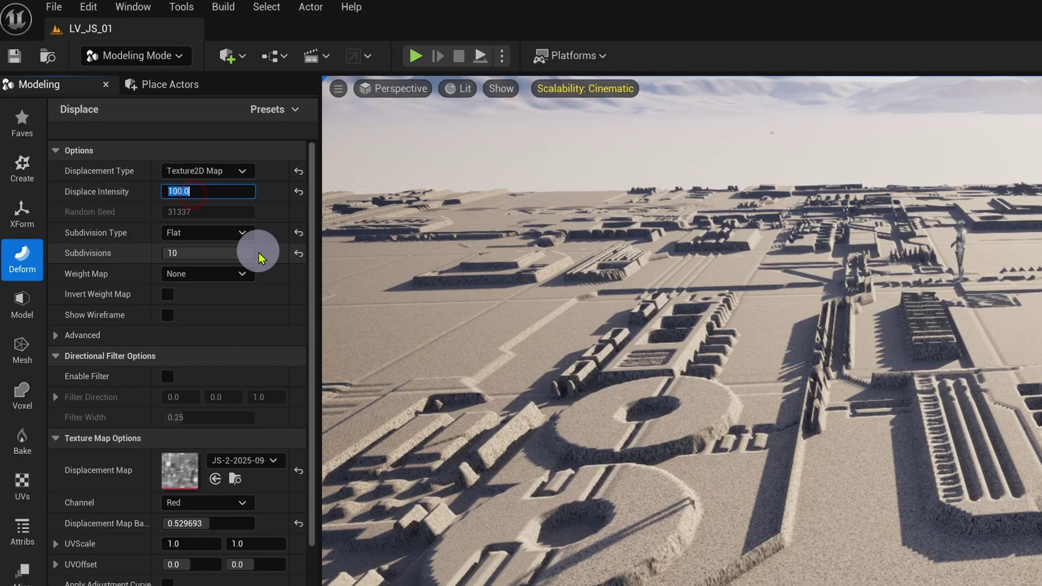
{"action": "type", "text": "300"}
{"action": "left_click", "coordinate": [646, 390]}
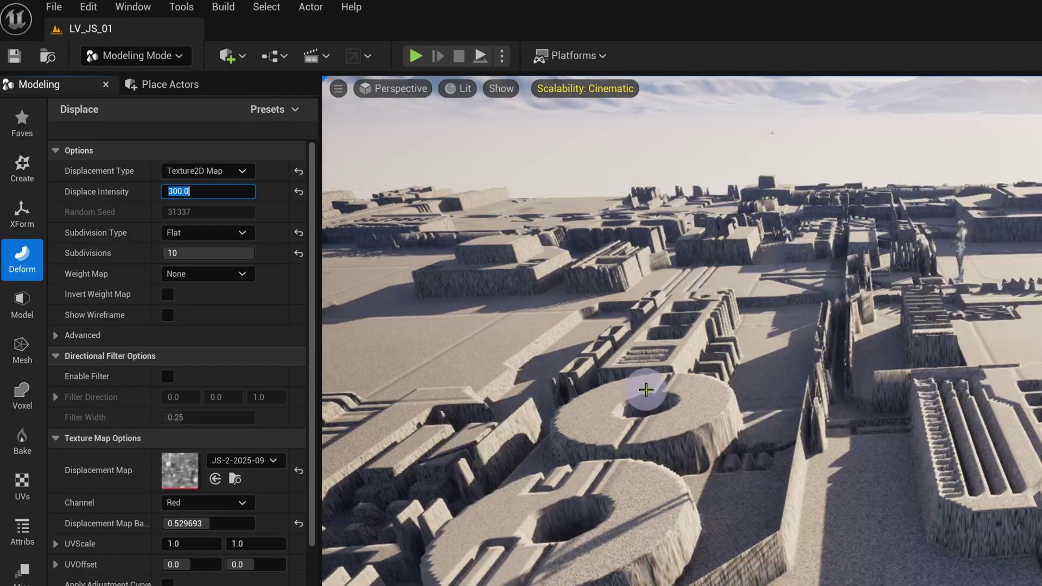
{"action": "right_click_drag", "start_coordinate": [966, 402], "coordinate": [975, 256]}
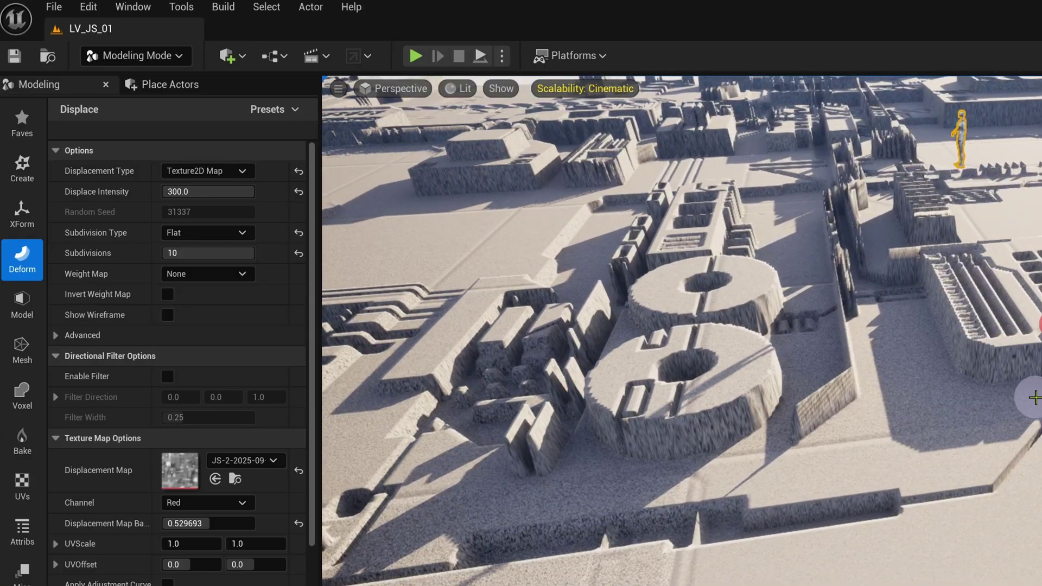
{"action": "left_click", "coordinate": [220, 194]}
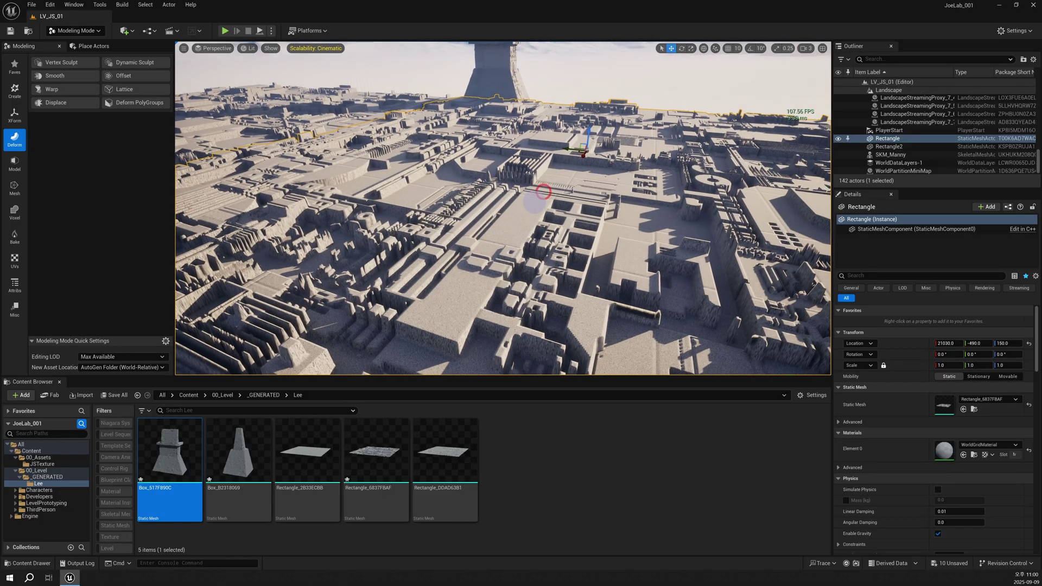
{"action": "right_click_drag", "start_coordinate": [544, 191], "coordinate": [544, 191]}
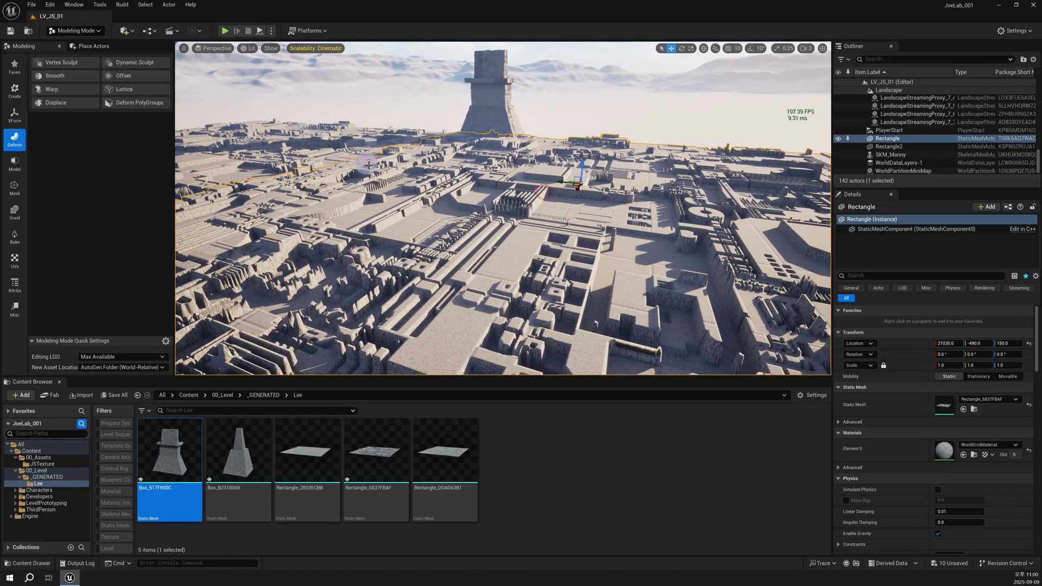
{"action": "right_click_drag", "start_coordinate": [499, 222], "coordinate": [499, 222]}
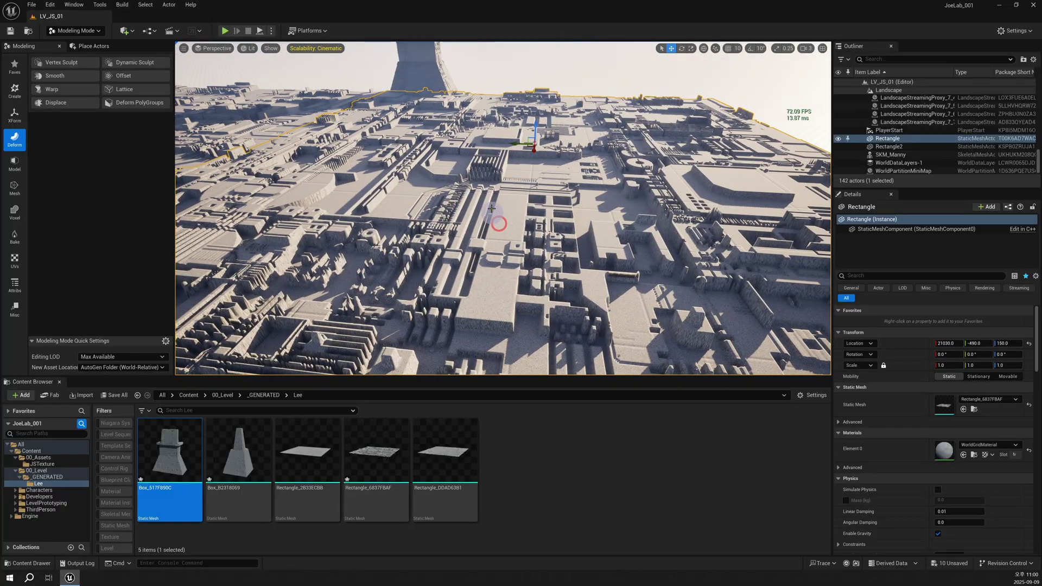
Set the viewport view mode to Optimization Viewmodes > Quad Overdraw.
{"action": "left_click", "coordinate": [245, 49]}
{"action": "mouse_move", "coordinate": [302, 179]}
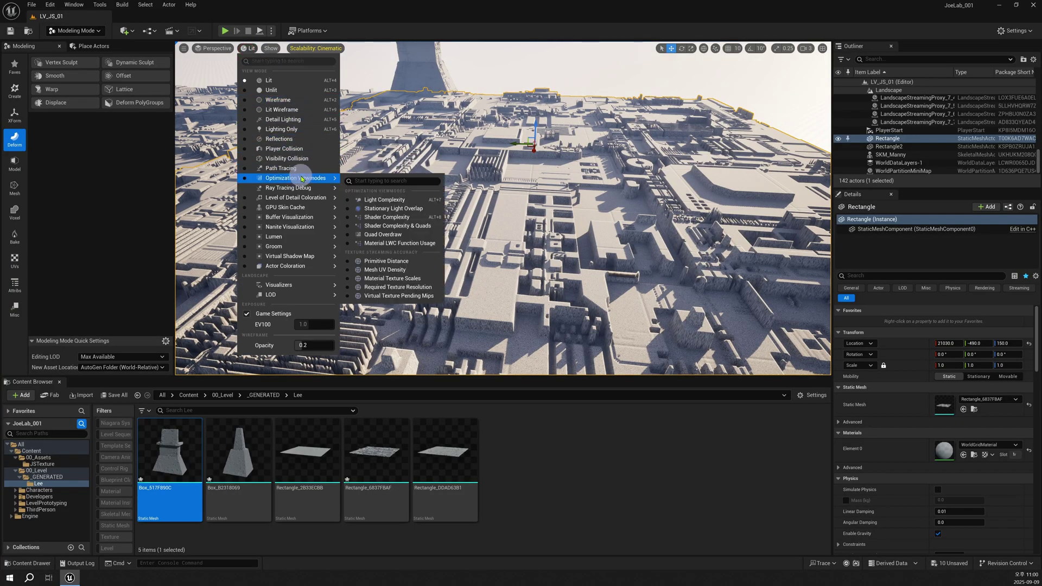
{"action": "left_click", "coordinate": [388, 235]}
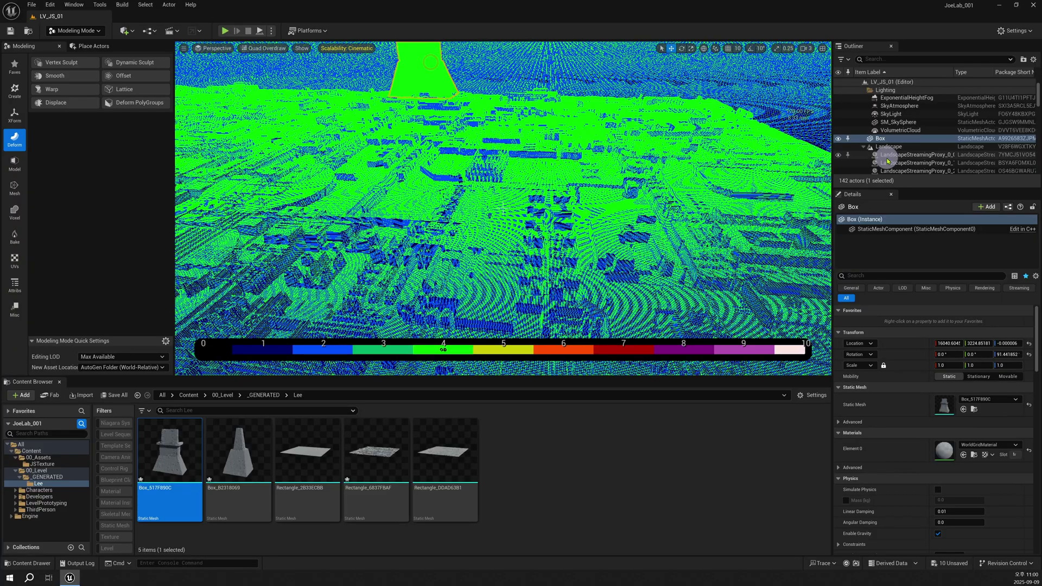
Browse to the Box actor's mesh asset Box_517F890C and check its vertex and triangle stats.
{"action": "right_click", "coordinate": [888, 141]}
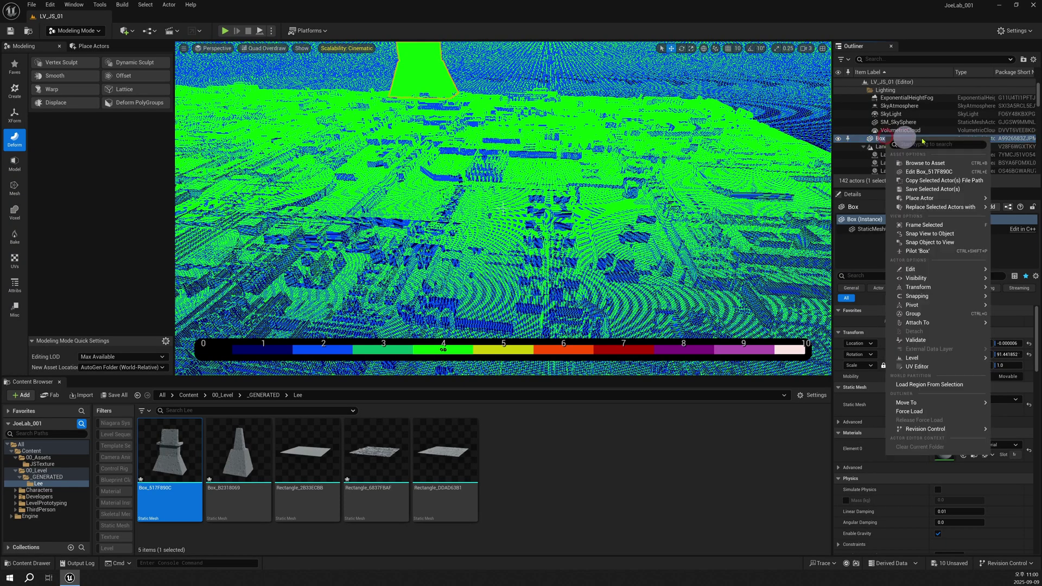
{"action": "left_click", "coordinate": [945, 165]}
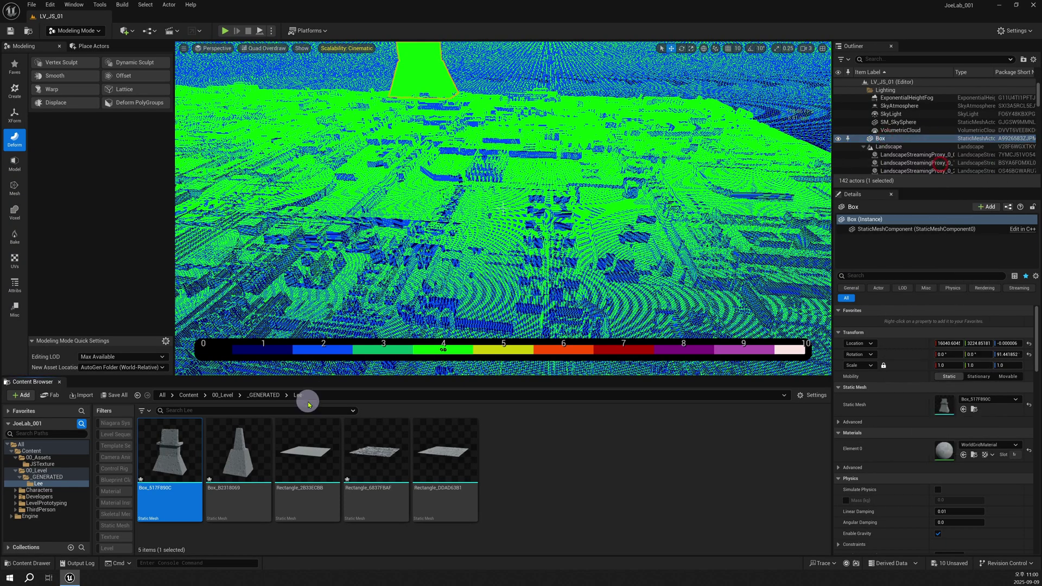
{"action": "right_click", "coordinate": [181, 453]}
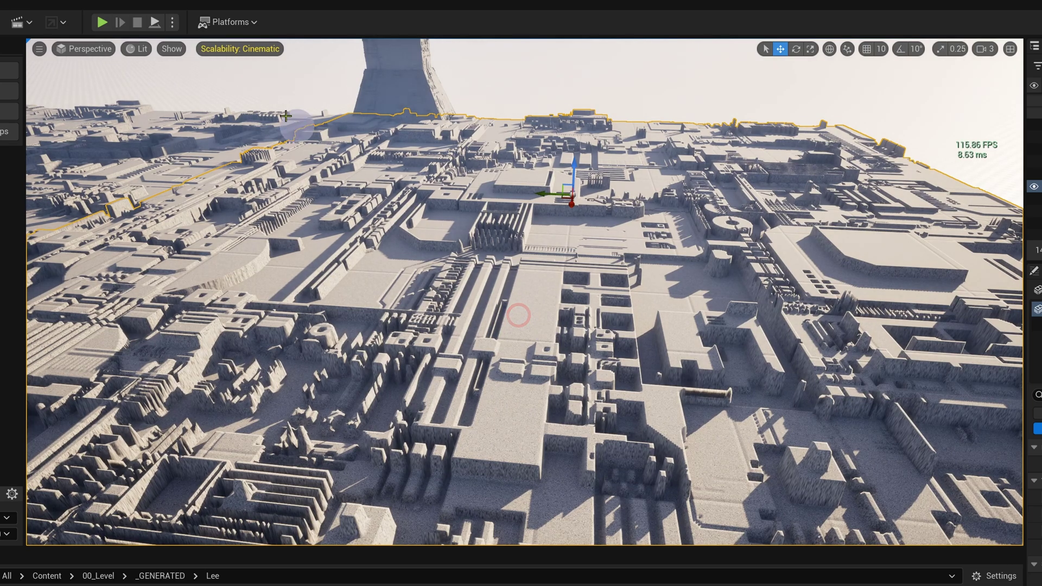
Choose Quad Overdraw again from the Lit menu's Optimization Viewmodes.
{"action": "left_click", "coordinate": [127, 50]}
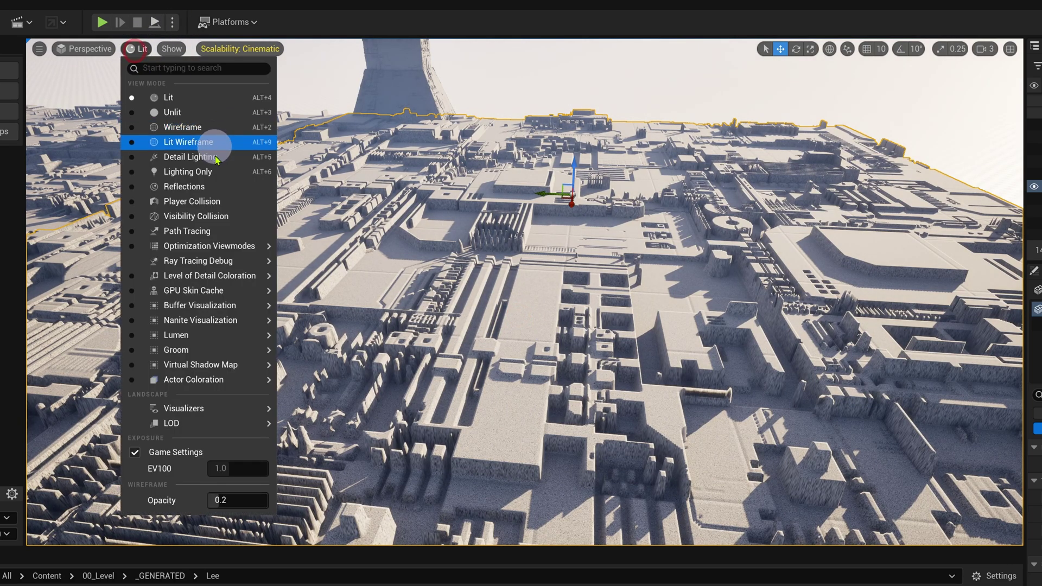
{"action": "mouse_move", "coordinate": [217, 246]}
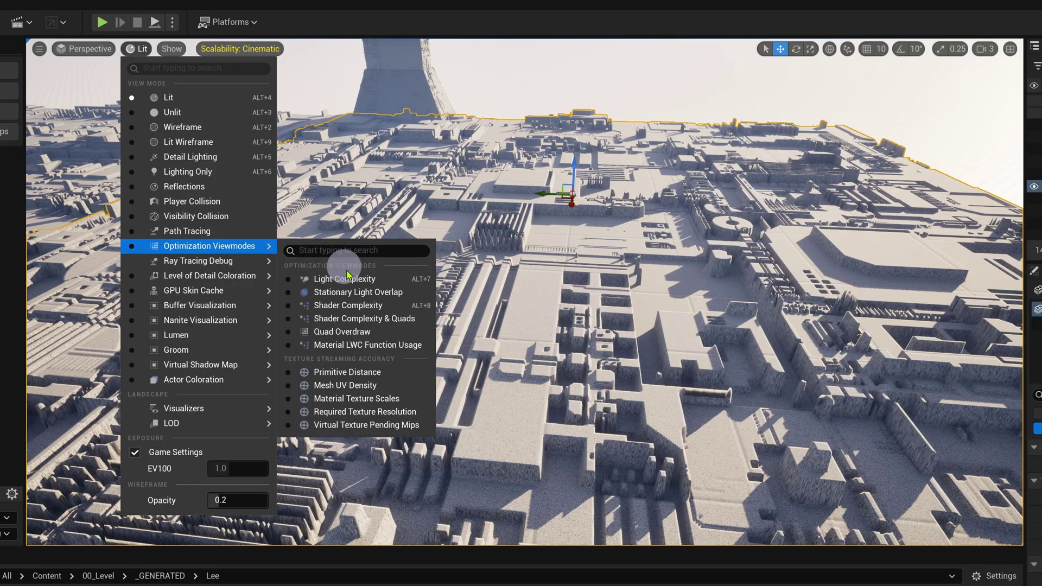
{"action": "left_click", "coordinate": [350, 335]}
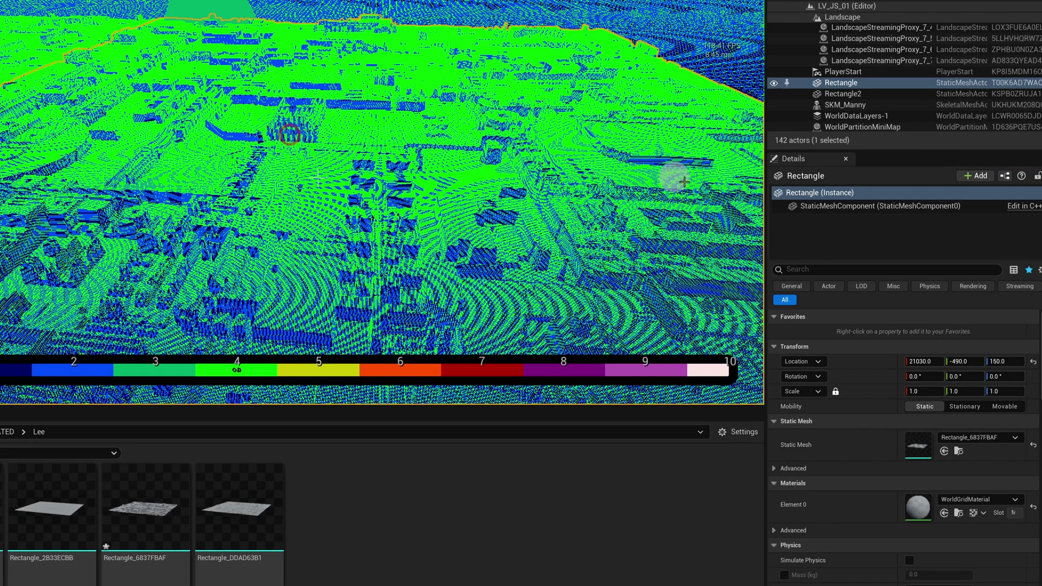
Enable Nanite on the Rectangle_6837FBAF mesh asset via Browse to Asset.
{"action": "right_click", "coordinate": [854, 87]}
{"action": "left_click", "coordinate": [943, 115]}
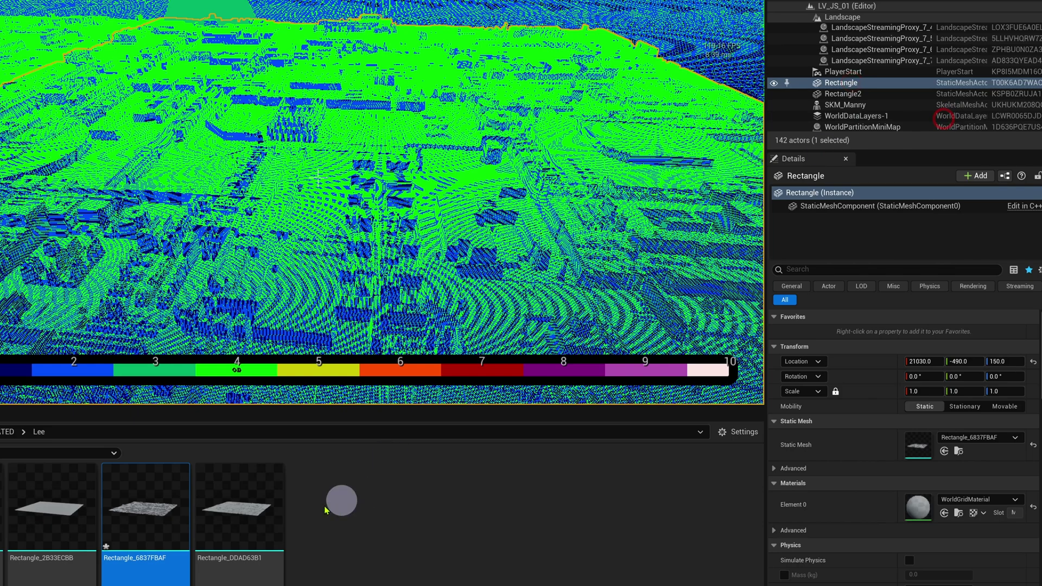
{"action": "right_click", "coordinate": [156, 514]}
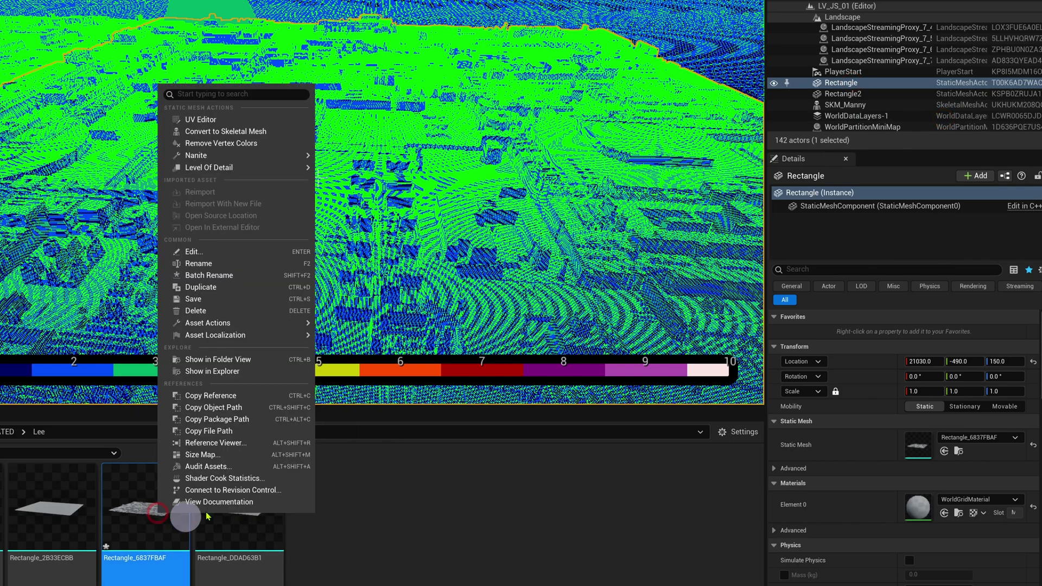
{"action": "mouse_move", "coordinate": [280, 156]}
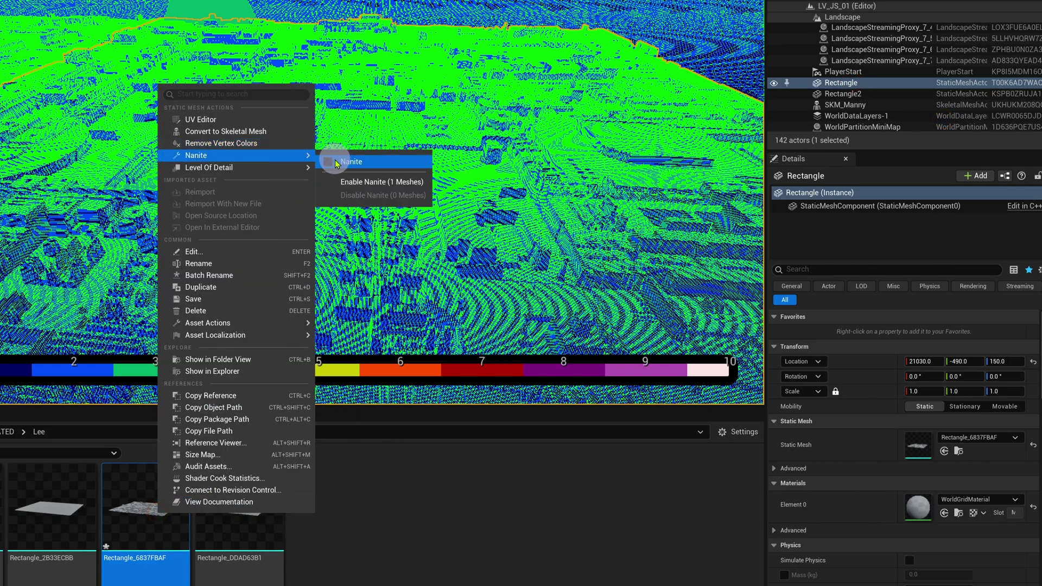
{"action": "left_click", "coordinate": [343, 170]}
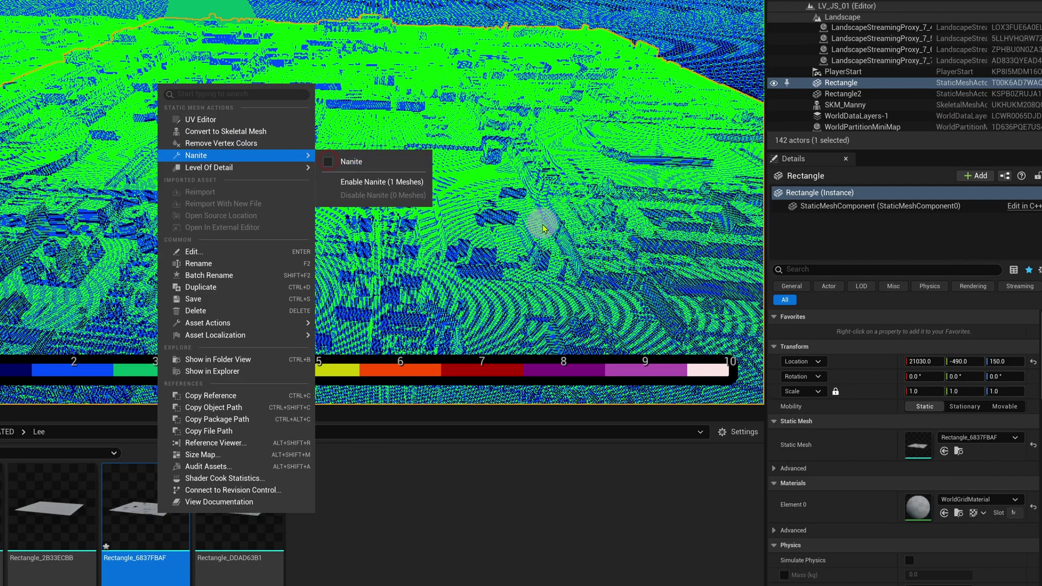
{"action": "left_click", "coordinate": [533, 220]}
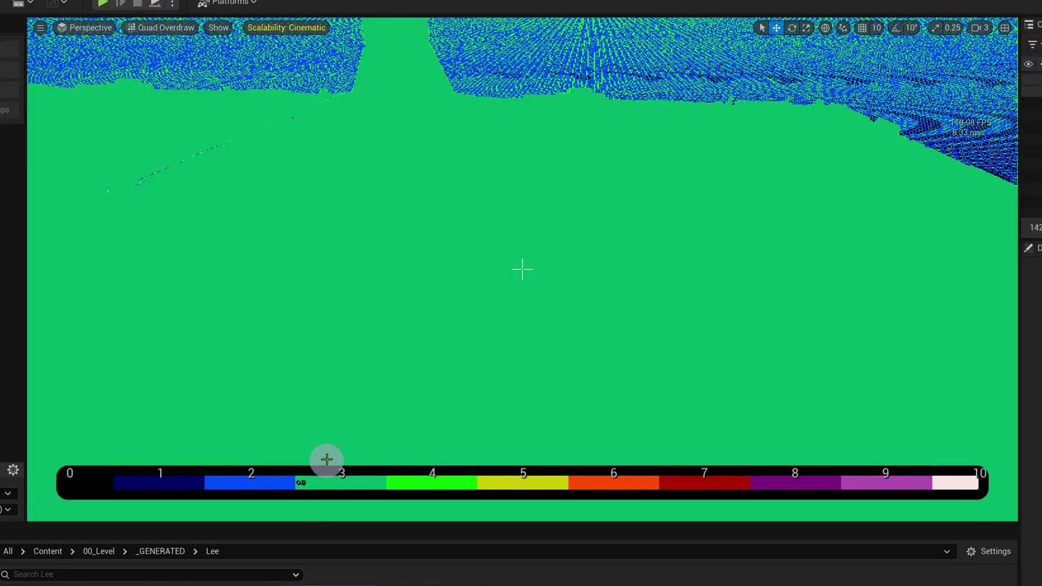
Switch the viewport back to Lit shading to view the Nanite city relief.
{"action": "left_click_drag", "start_coordinate": [464, 322], "coordinate": [464, 320]}
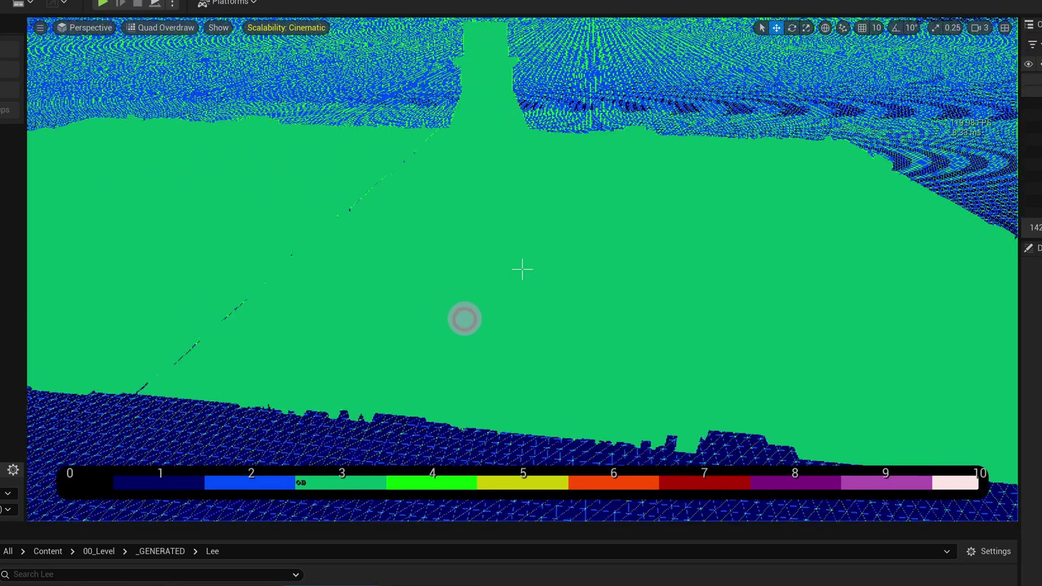
{"action": "left_click", "coordinate": [187, 28]}
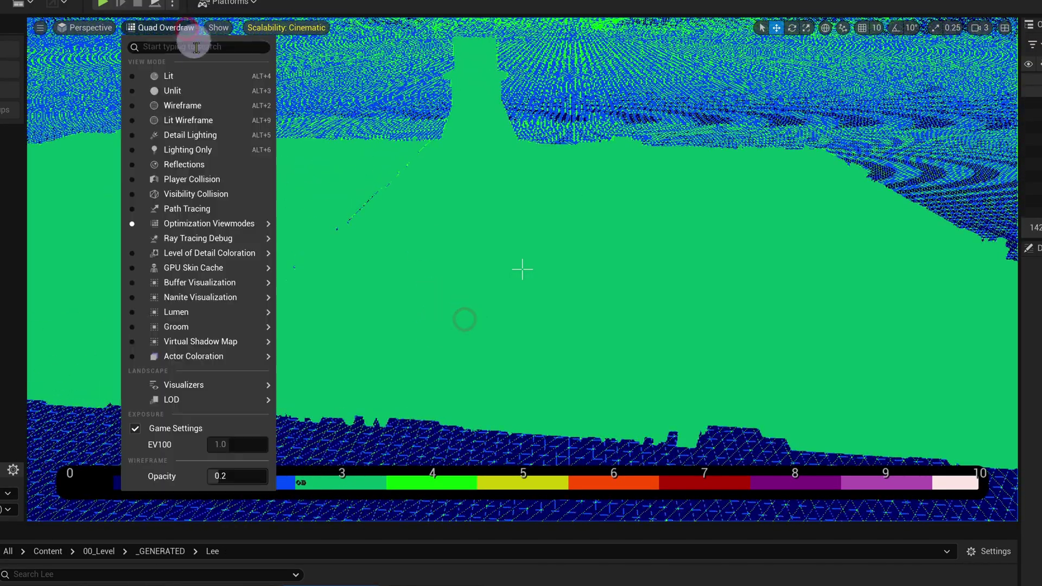
{"action": "left_click", "coordinate": [198, 80]}
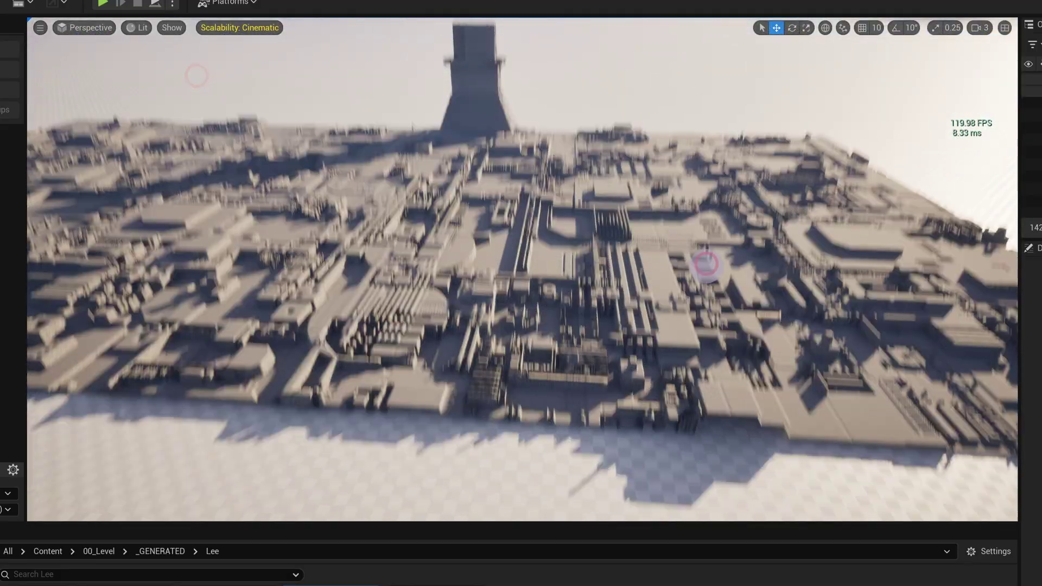
{"action": "left_click_drag", "start_coordinate": [706, 264], "coordinate": [694, 311]}
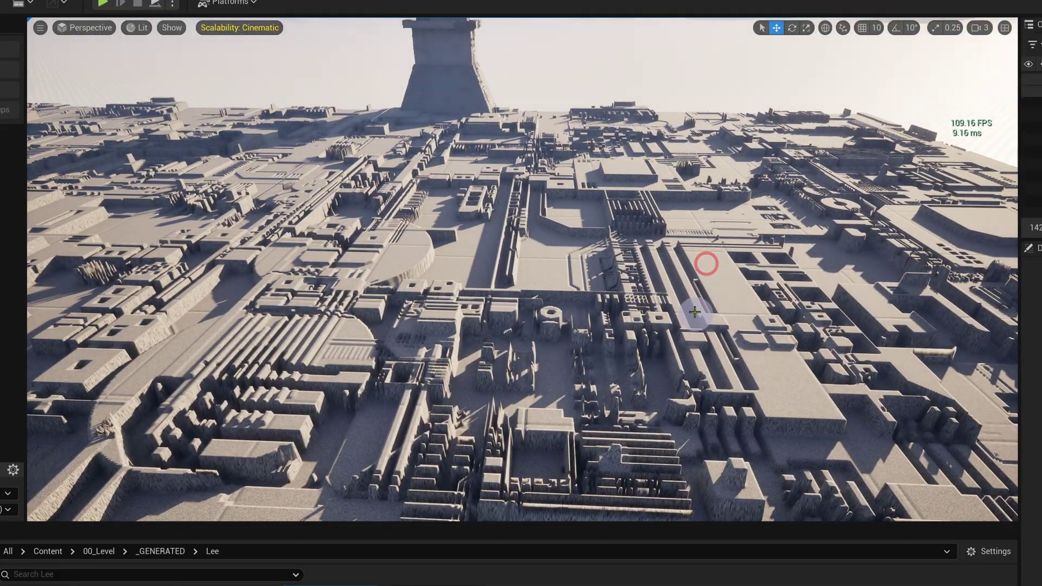
{"action": "left_click_drag", "start_coordinate": [664, 317], "coordinate": [637, 299]}
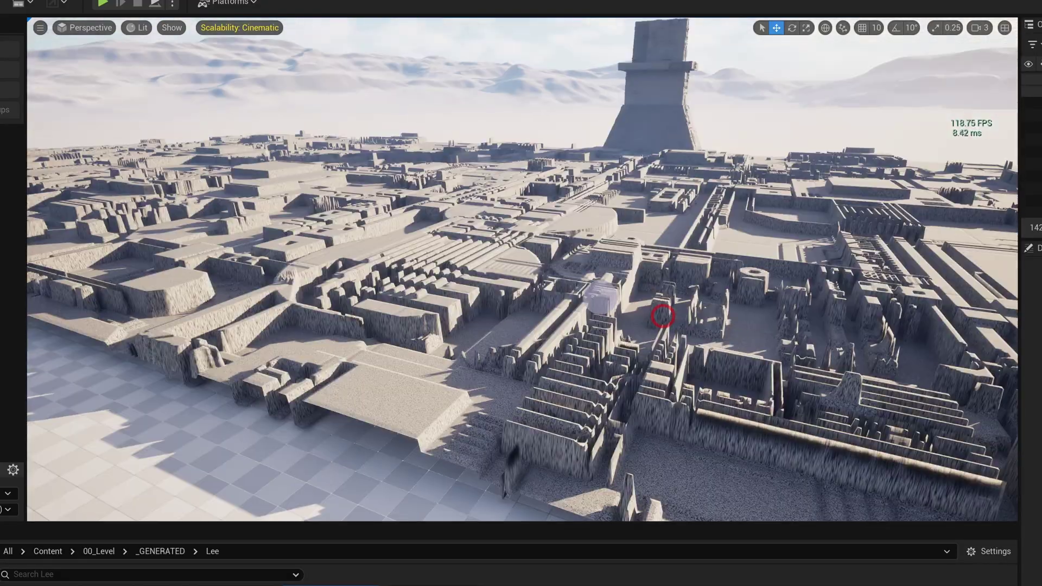
{"action": "left_click_drag", "start_coordinate": [664, 316], "coordinate": [664, 317]}
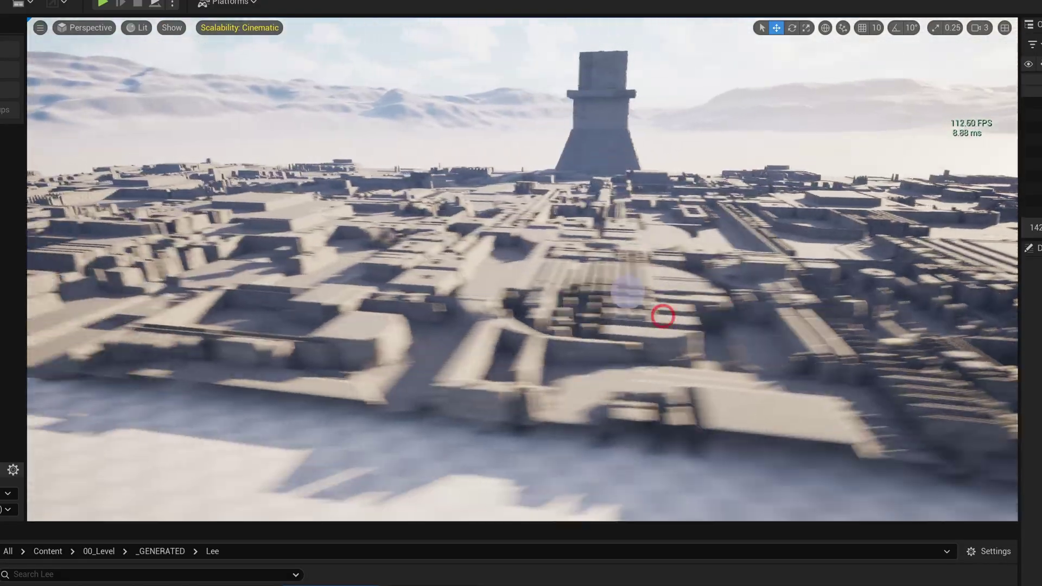